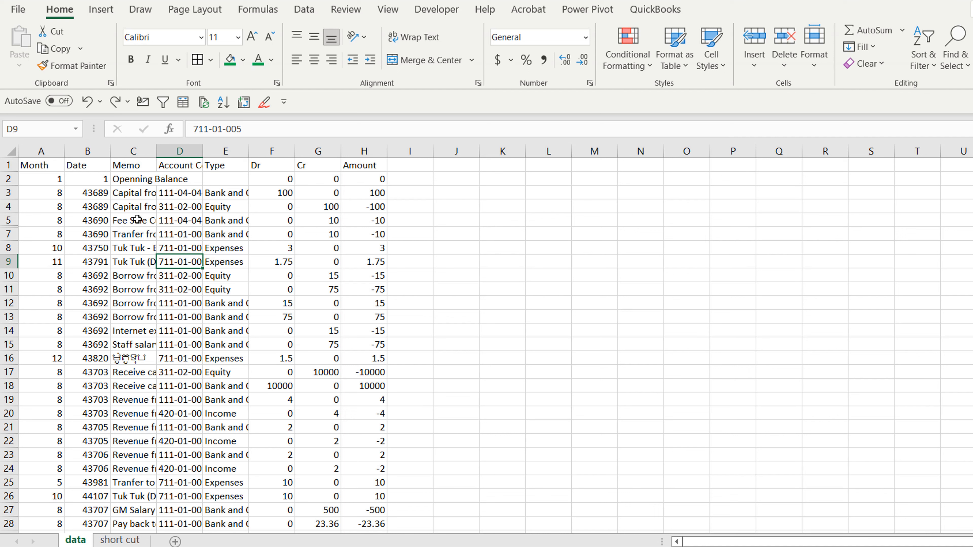
pyautogui.click(136, 220)
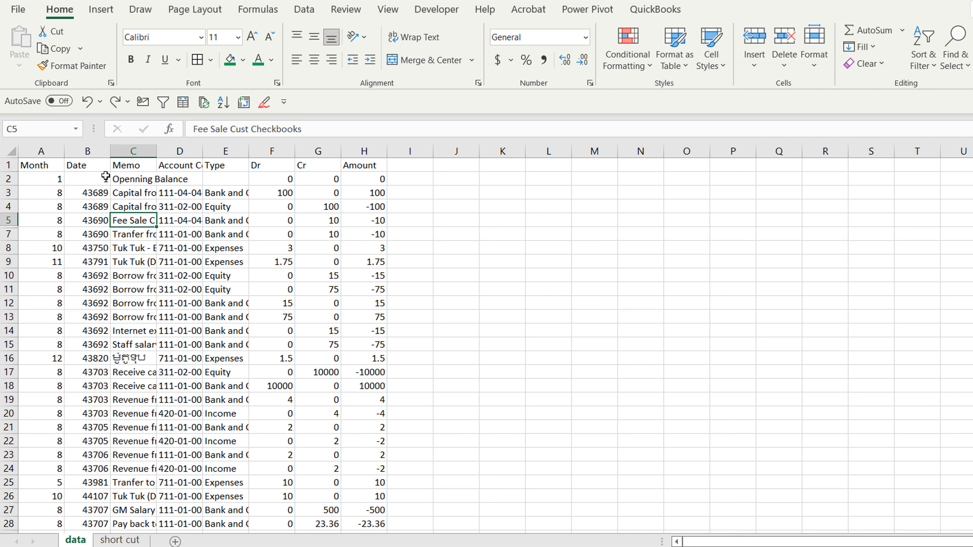
pyautogui.click(98, 167)
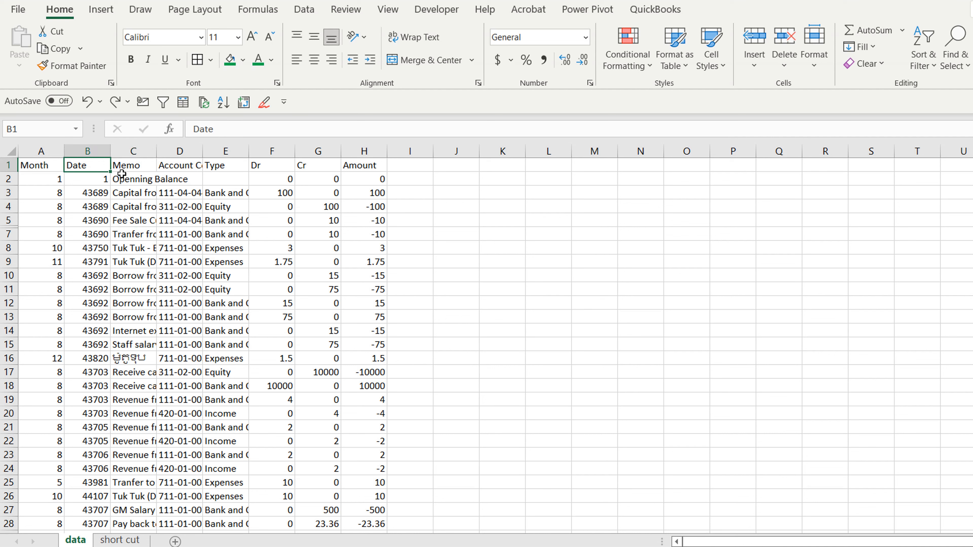
pyautogui.click(250, 175)
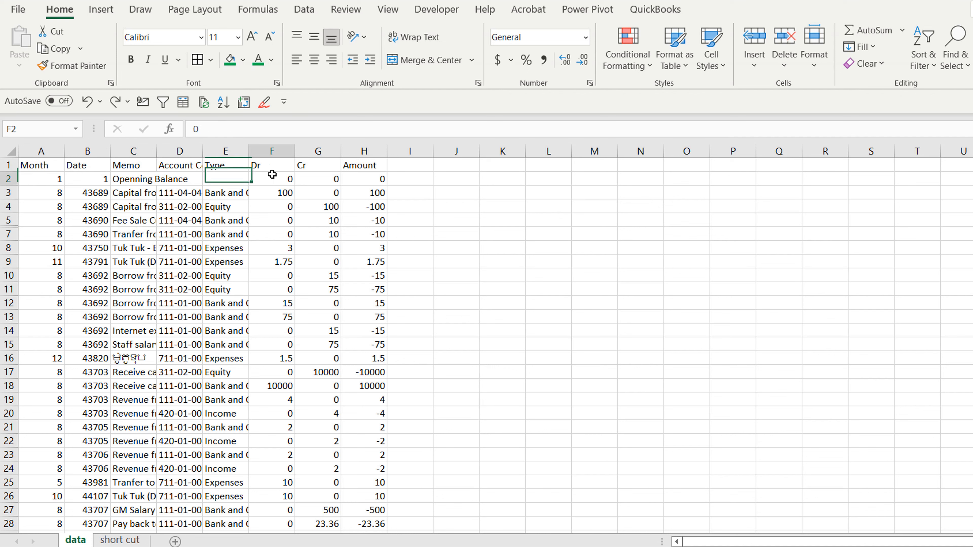
pyautogui.click(332, 191)
# - Format the Dr, Cr and Amount columns as currency with two decimals
pyautogui.moveTo(271, 153); pyautogui.dragTo(360, 163)
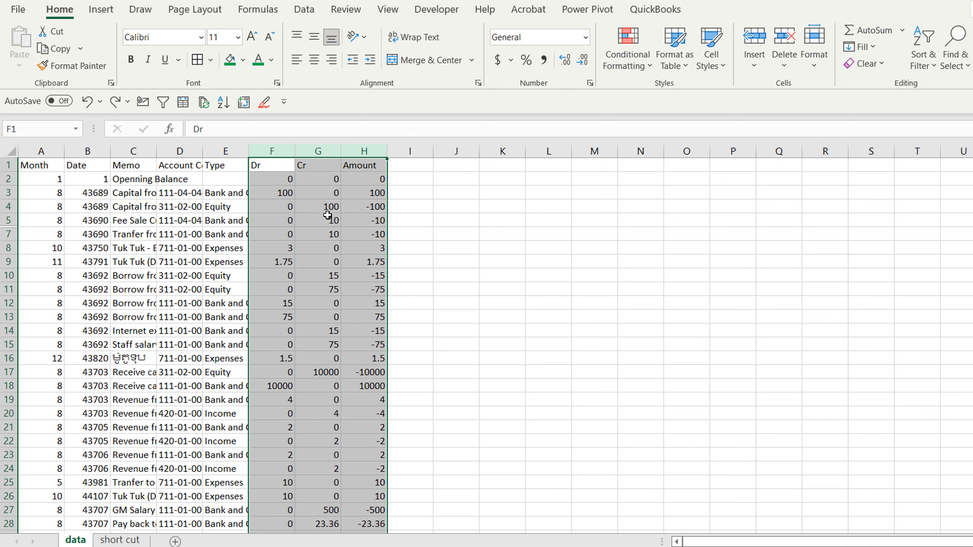
pyautogui.hotkey('ctrl', 'shift', '4')
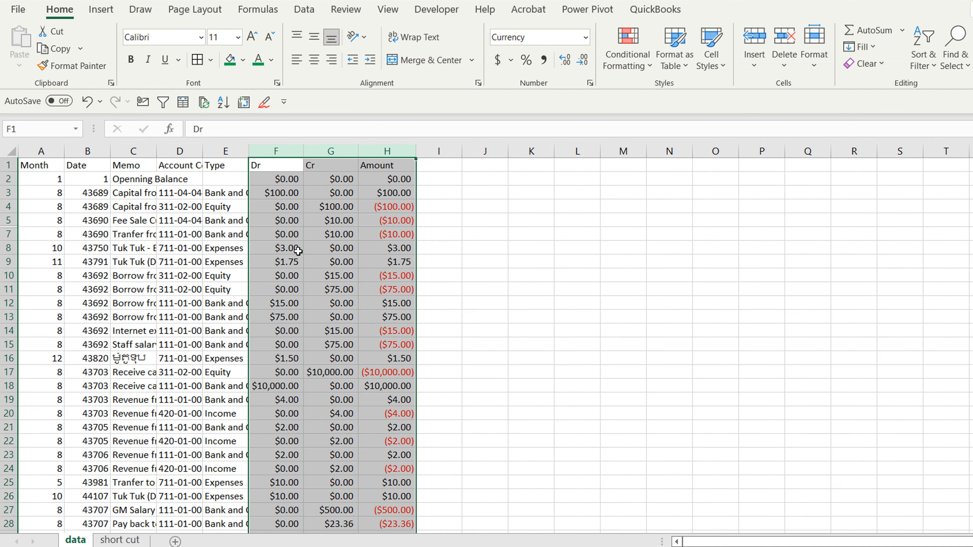
# - Format the Date column's serial numbers as dates in the d-mmm-yy style
pyautogui.click(99, 151)
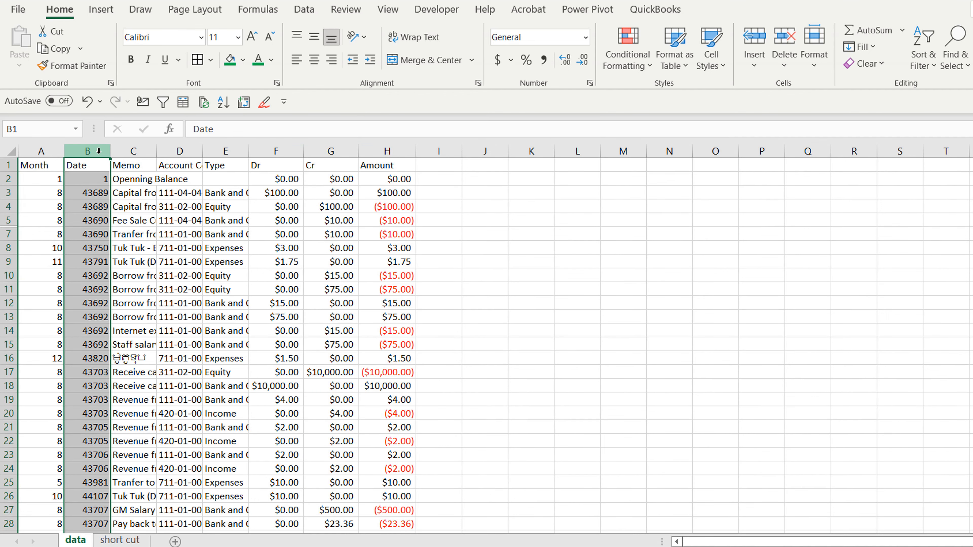
pyautogui.hotkey('ctrl', 'shift', '3')
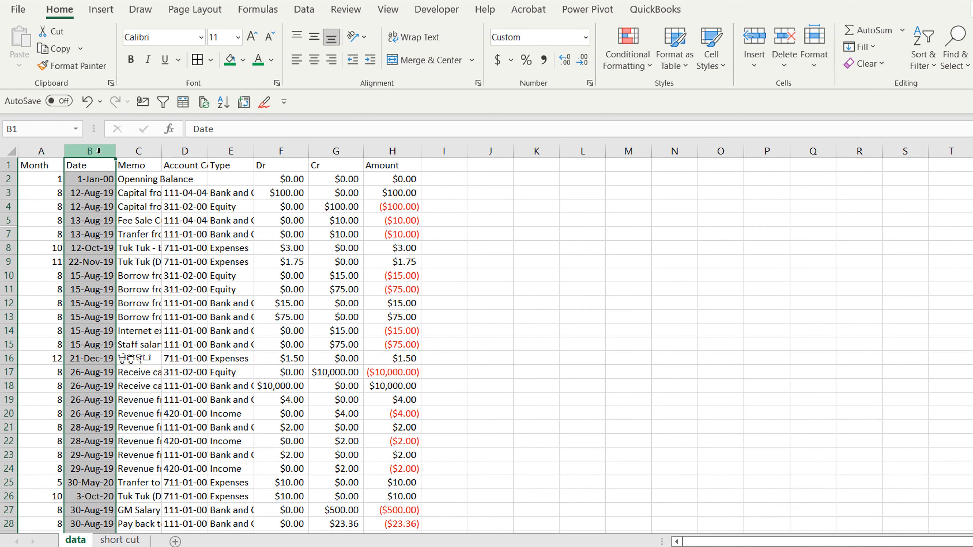
pyautogui.hotkey('ctrl', '1')
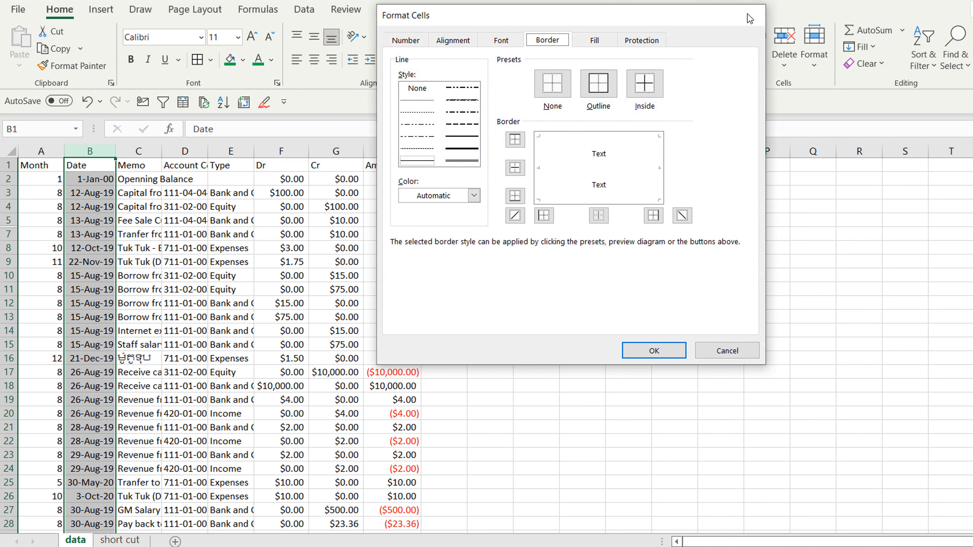
pyautogui.click(748, 15)
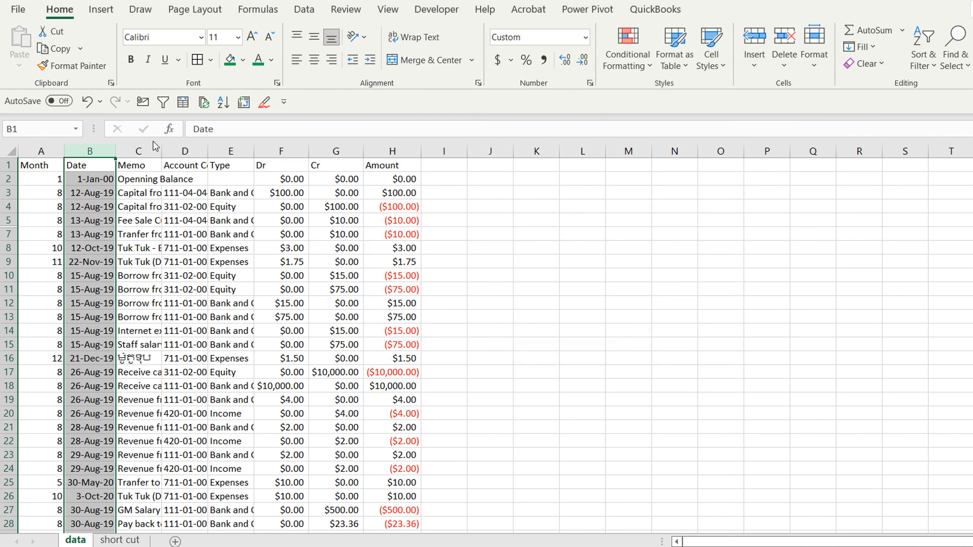
# - Convert the data range A1:H3034 into a table with headers
pyautogui.click(57, 248)
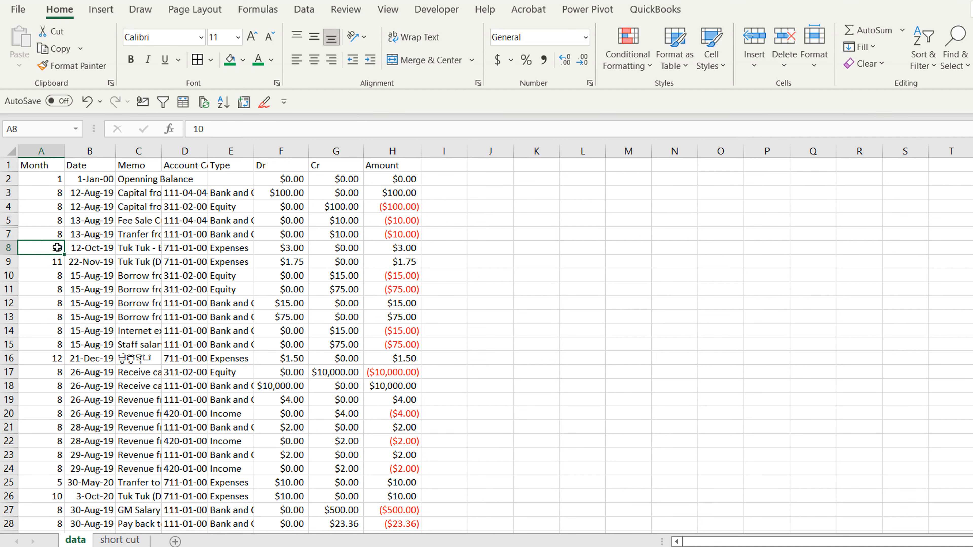
pyautogui.hotkey('ctrl', 't')
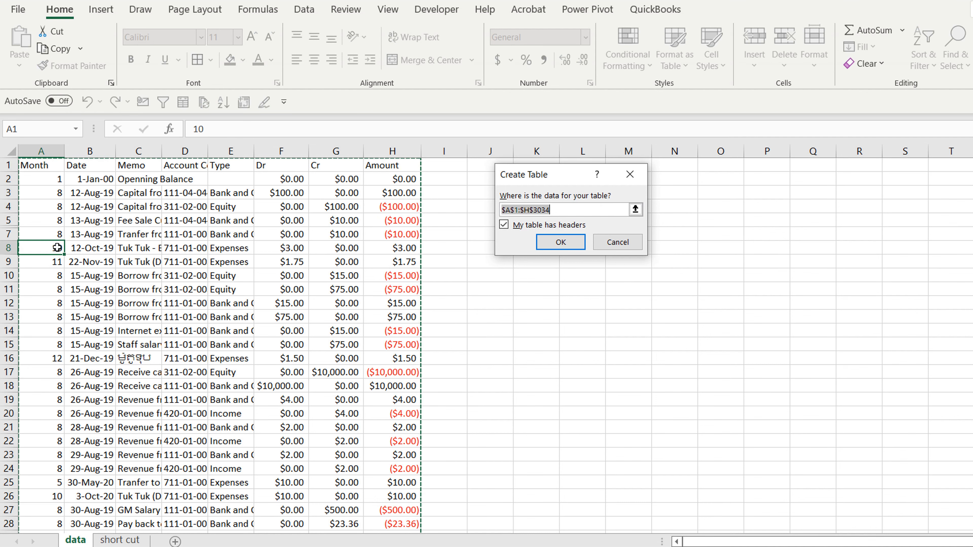
pyautogui.press('Return')
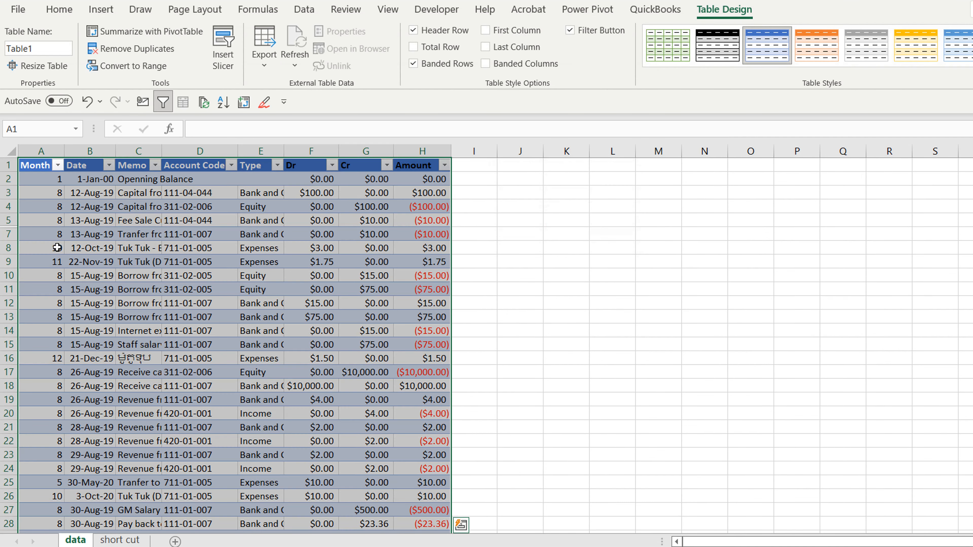
# - Apply the green banded table style with a solid green header row to the table
pyautogui.click(972, 60)
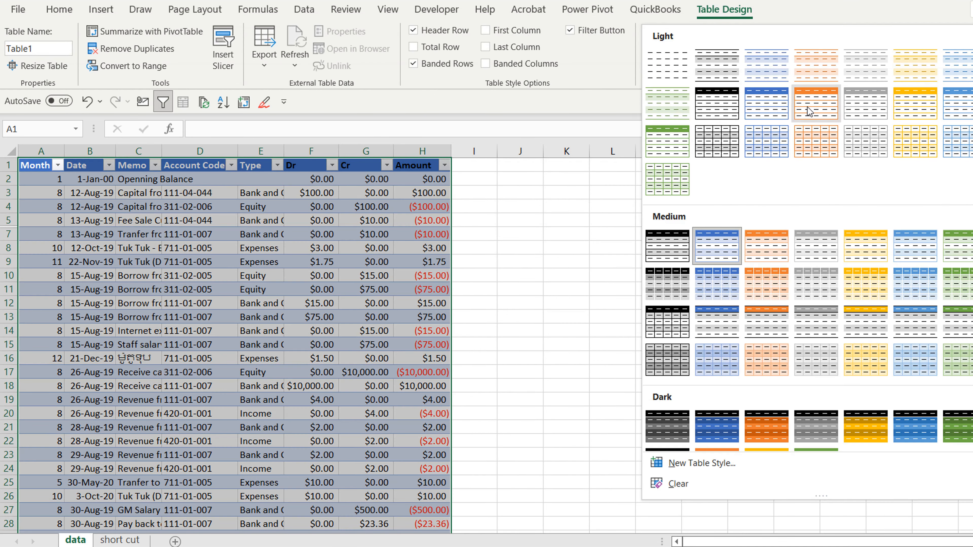
pyautogui.click(704, 282)
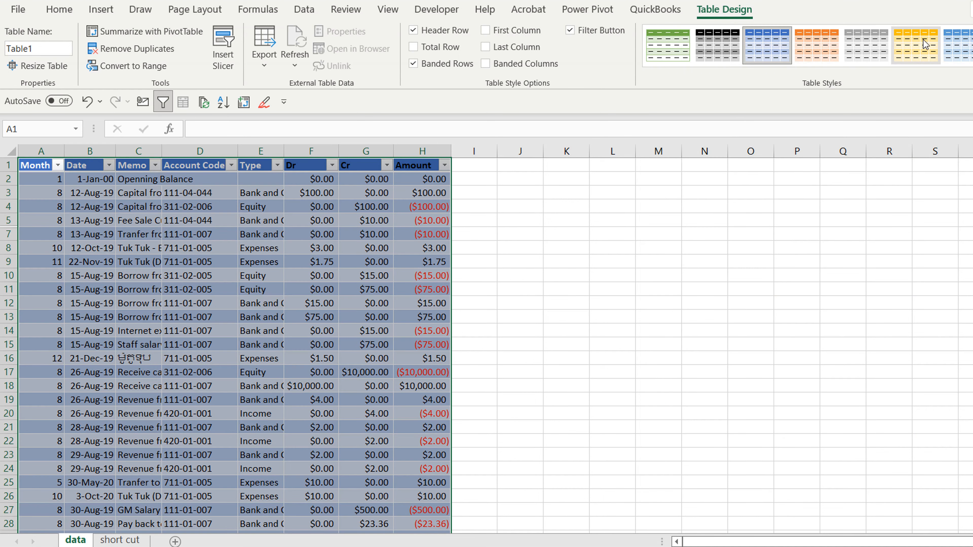
pyautogui.click(669, 53)
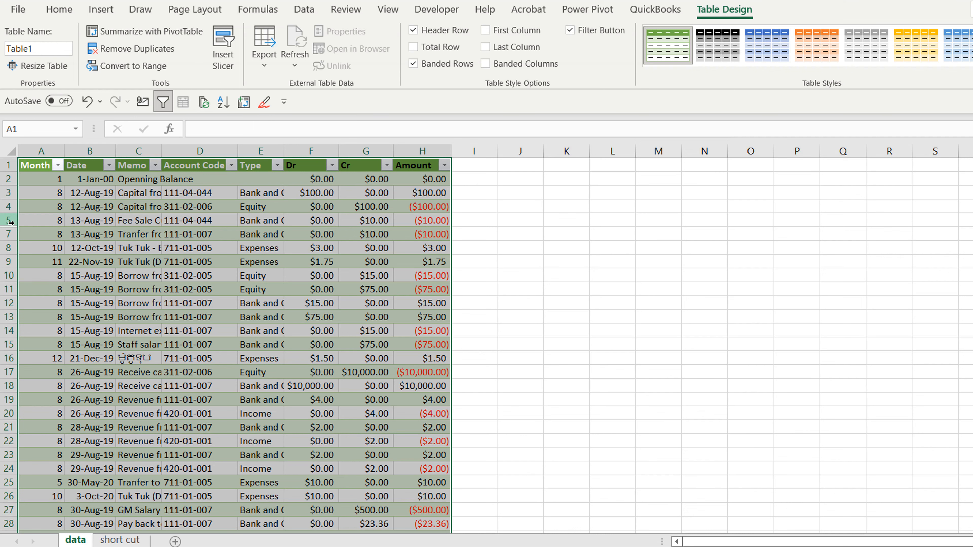
# - Unhide the hidden row between rows 5 and 7
pyautogui.moveTo(10, 222); pyautogui.dragTo(6, 233)
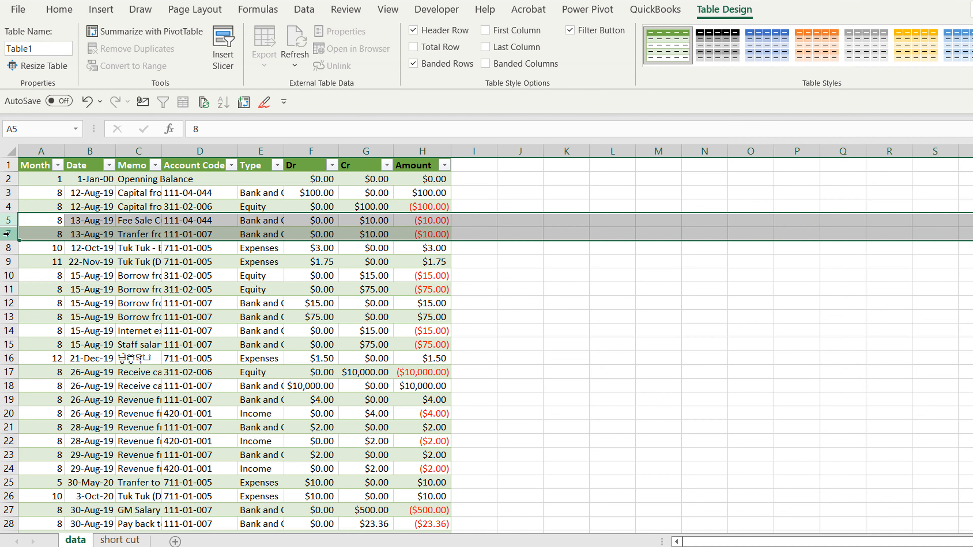
pyautogui.doubleClick(7, 234)
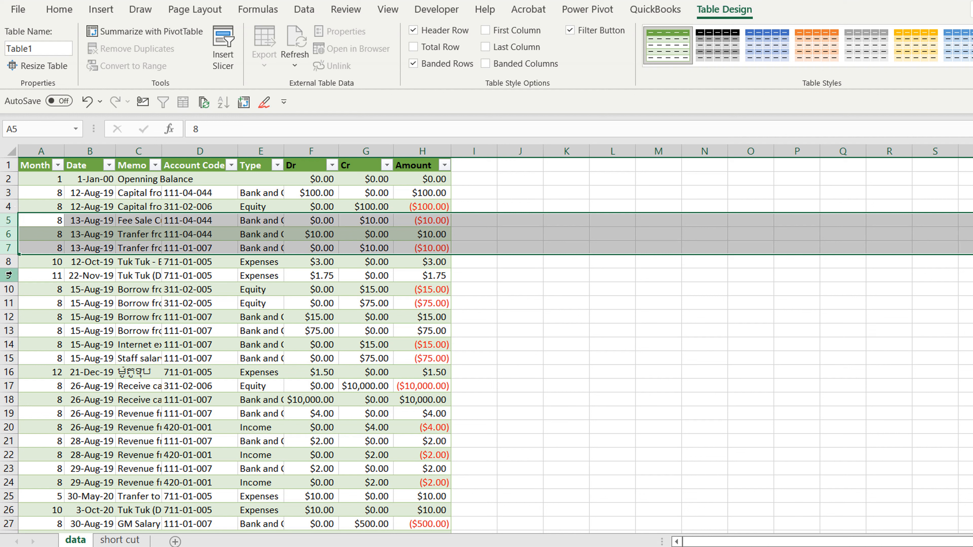
# - Hide rows 9 to 17 of the table
pyautogui.moveTo(8, 274); pyautogui.dragTo(12, 382)
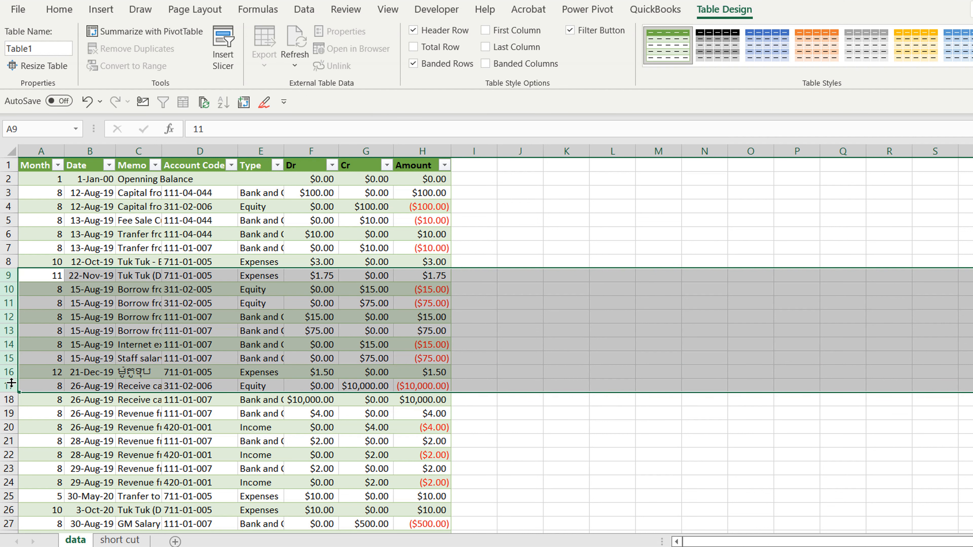
pyautogui.hotkey('ctrl', '9')
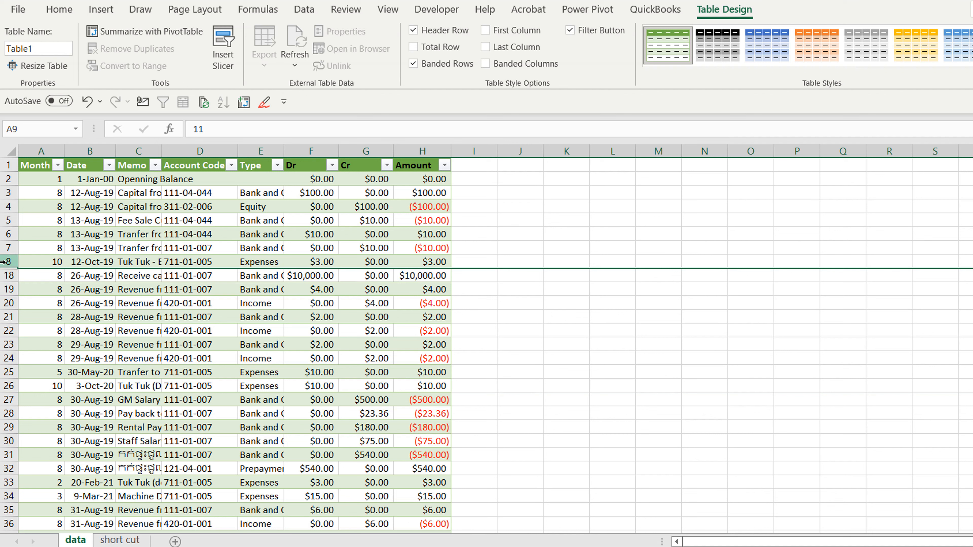
# - Try hiding the Account Code column and undo the change
pyautogui.click(189, 152)
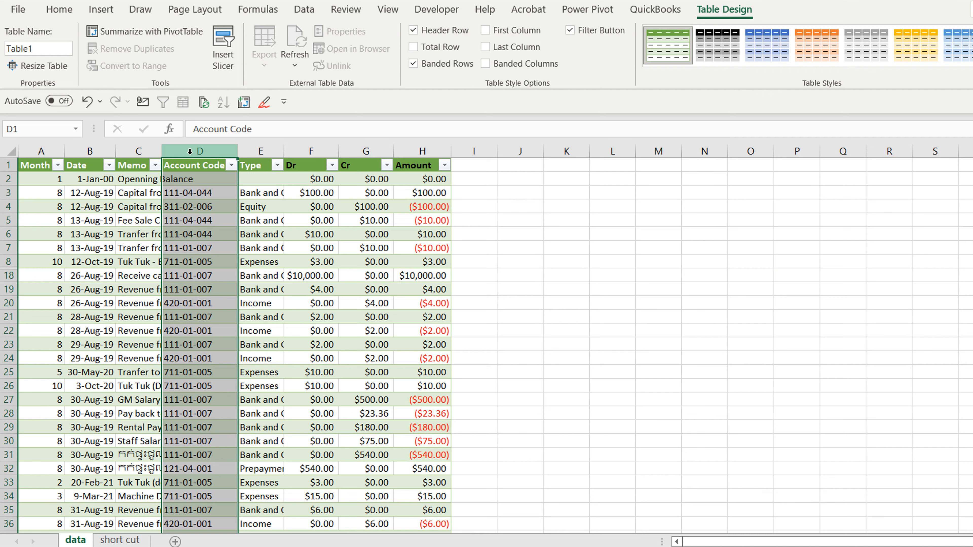
pyautogui.hotkey('ctrl', '-')
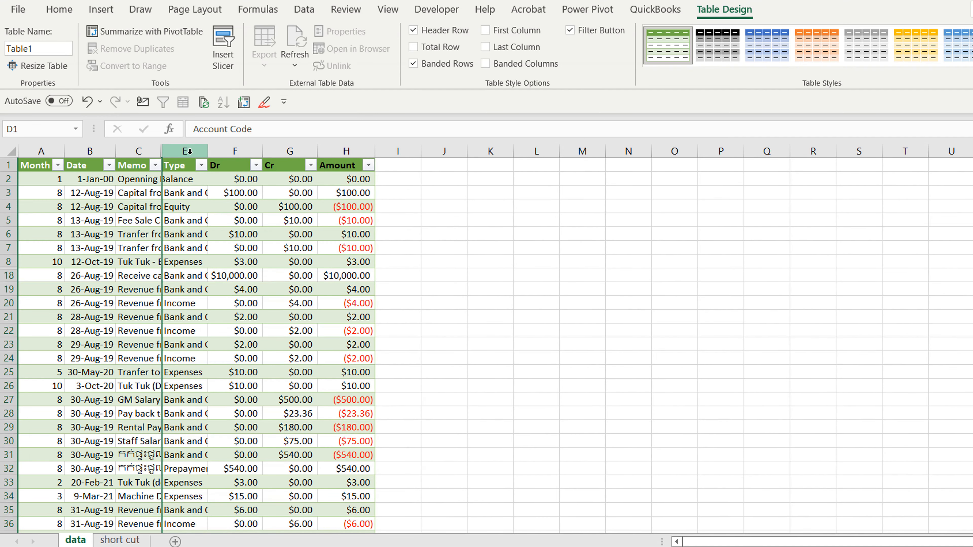
pyautogui.hotkey('ctrl', 'z')
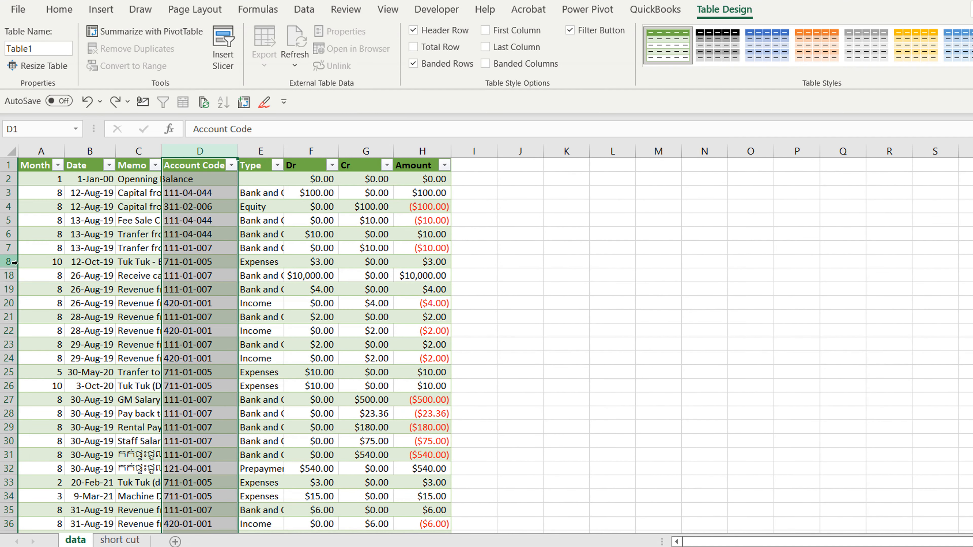
# - Unhide the rows between rows 8 and 18
pyautogui.moveTo(14, 263); pyautogui.dragTo(20, 276)
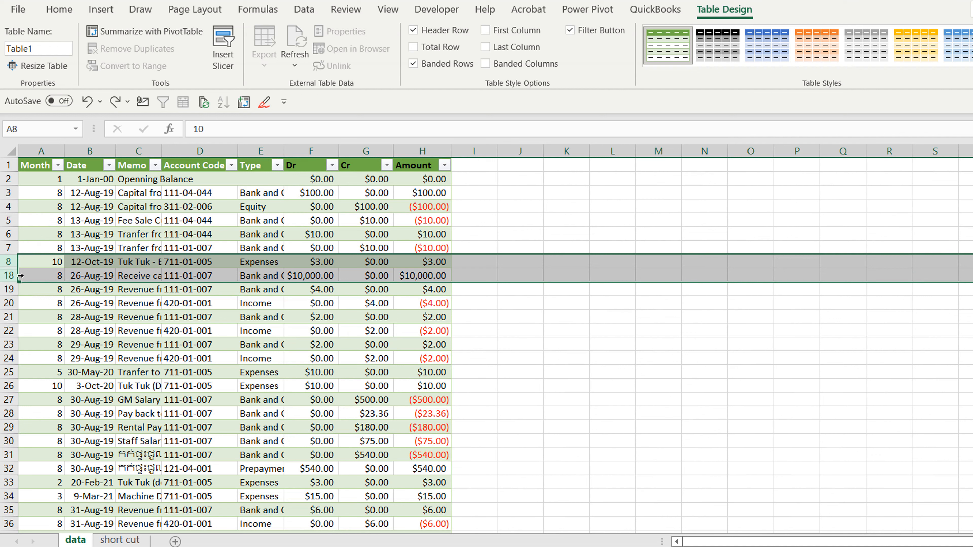
pyautogui.hotkey('ctrl', 'shift', '9')
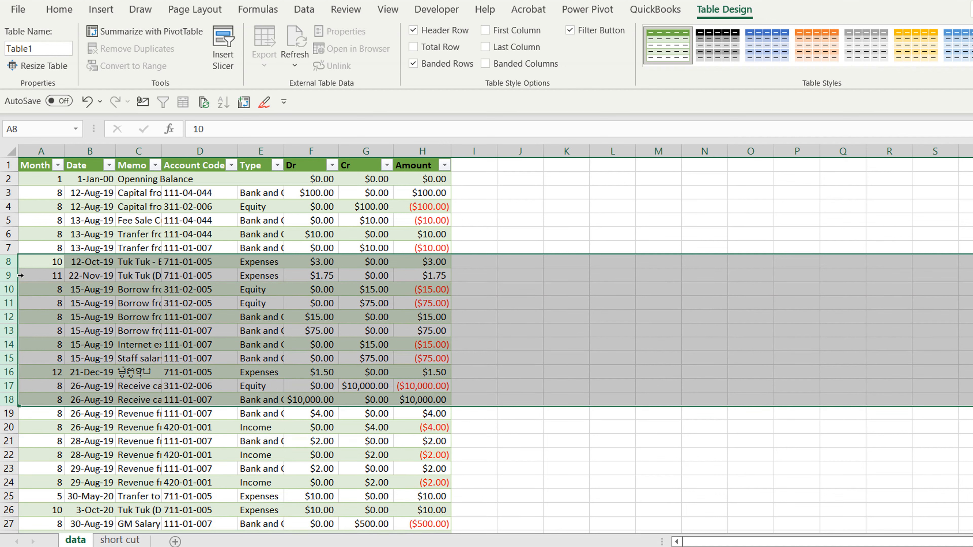
pyautogui.click(13, 152)
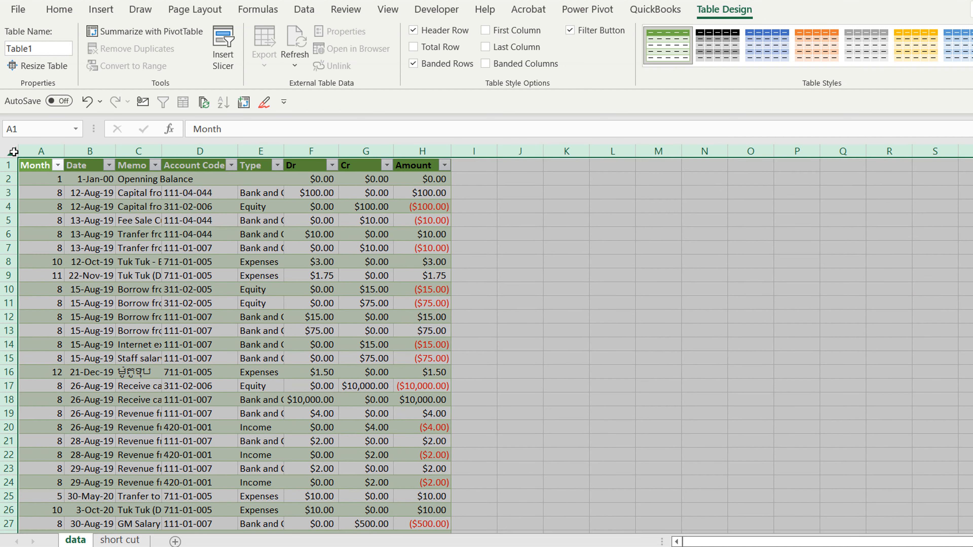
pyautogui.rightClick(86, 152)
pyautogui.click(139, 370)
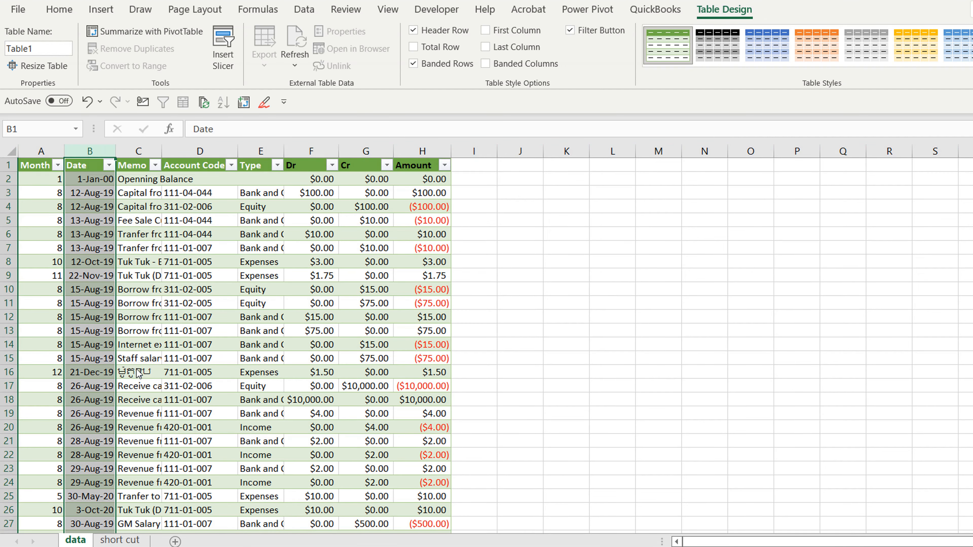
pyautogui.click(45, 216)
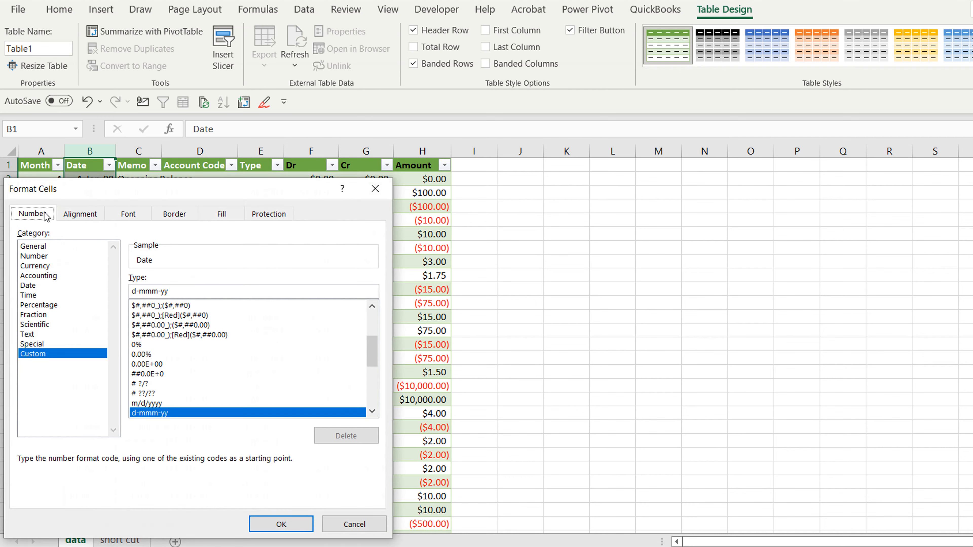
pyautogui.click(378, 183)
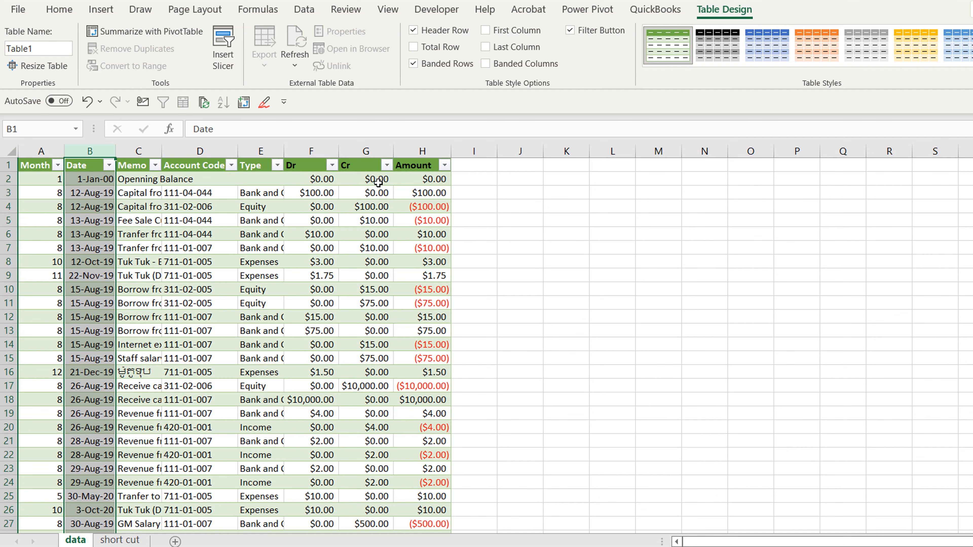
# - Set the Date column's custom number format to dd-mmm
pyautogui.hotkey('ctrl', '1')
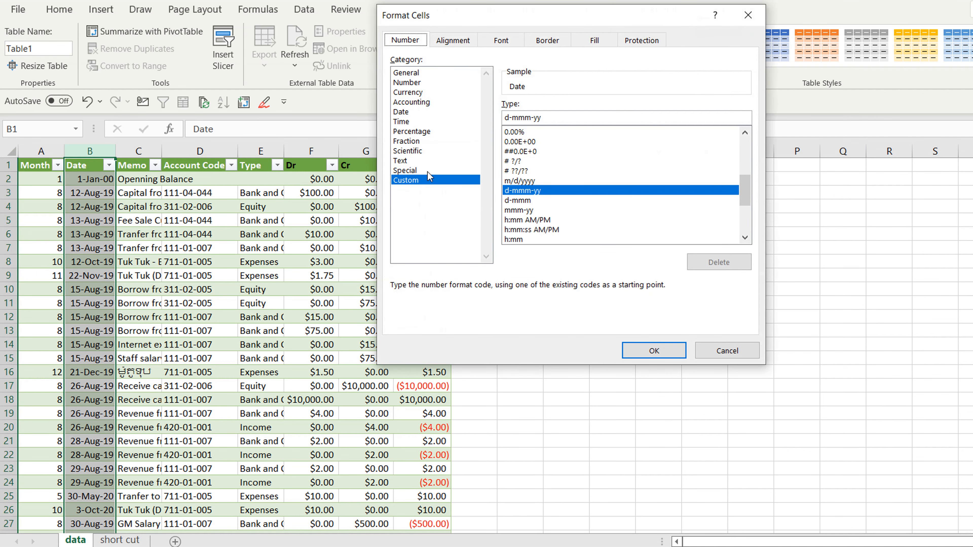
pyautogui.click(520, 201)
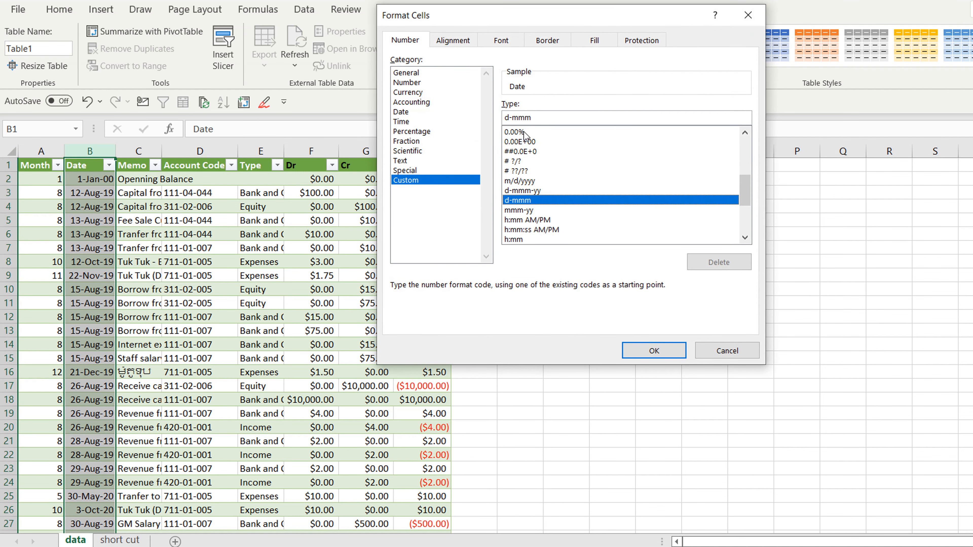
pyautogui.click(511, 117)
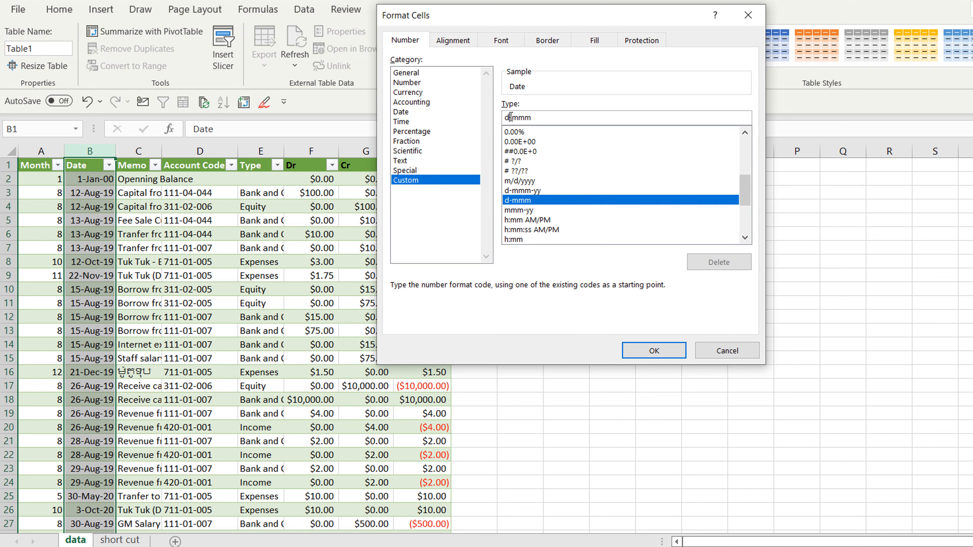
pyautogui.write('d')
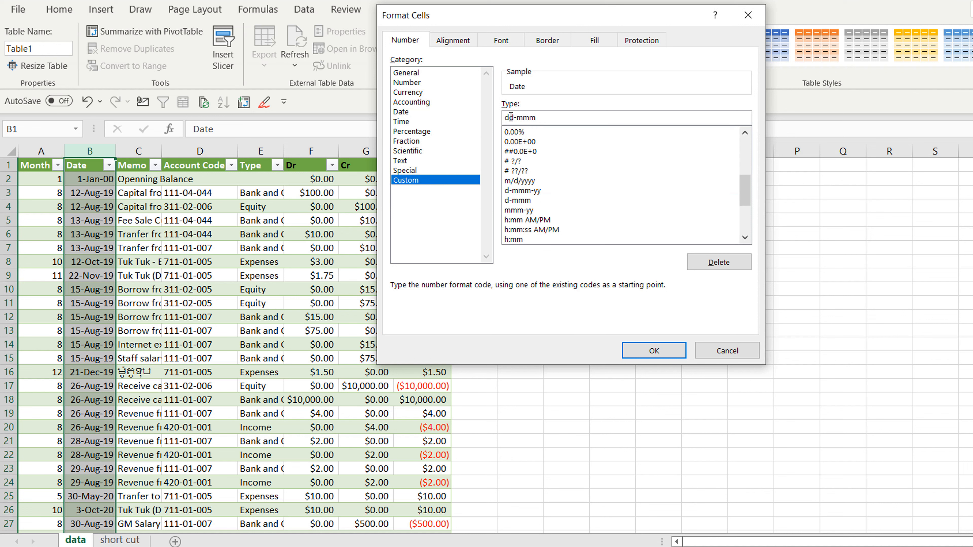
pyautogui.click(640, 347)
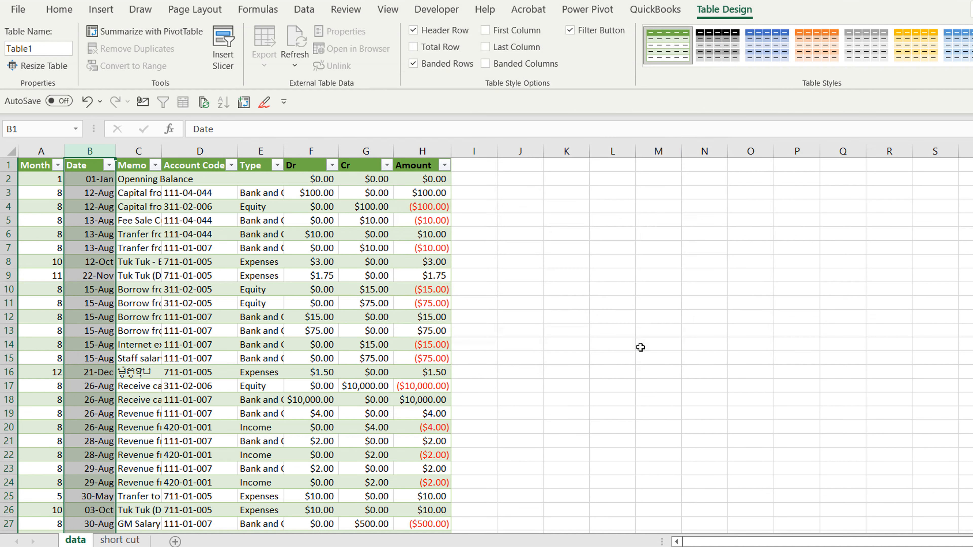
# - Autofit the widths of all columns in the sheet to their contents
pyautogui.click(138, 248)
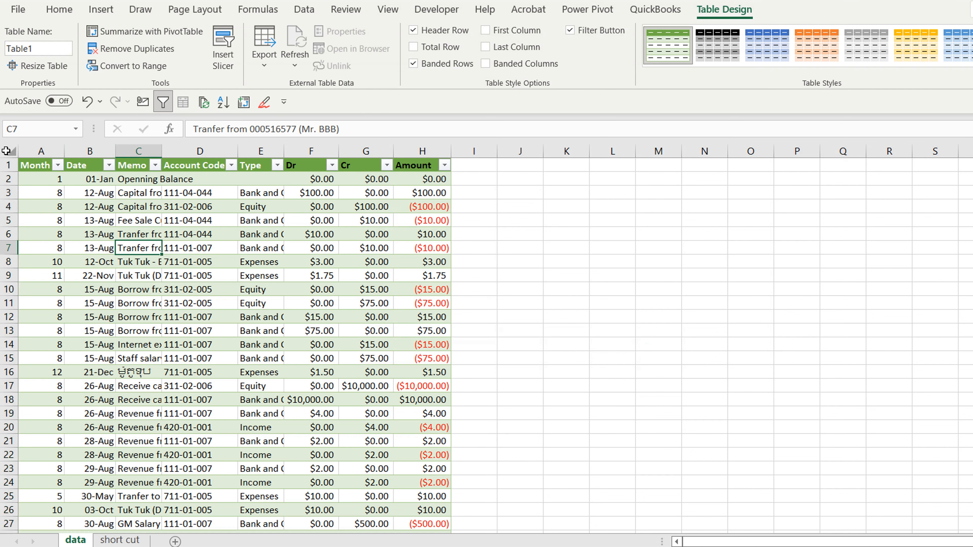
pyautogui.click(10, 150)
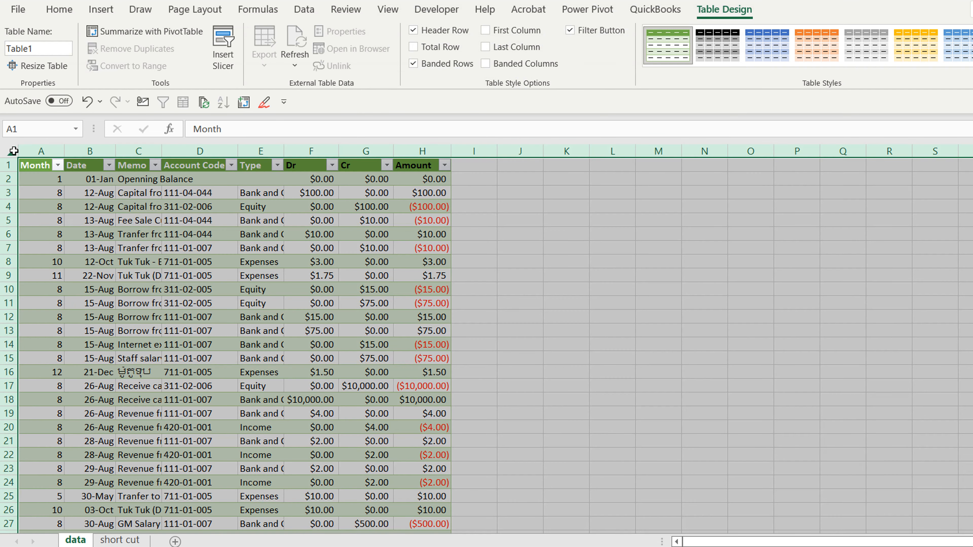
pyautogui.doubleClick(161, 150)
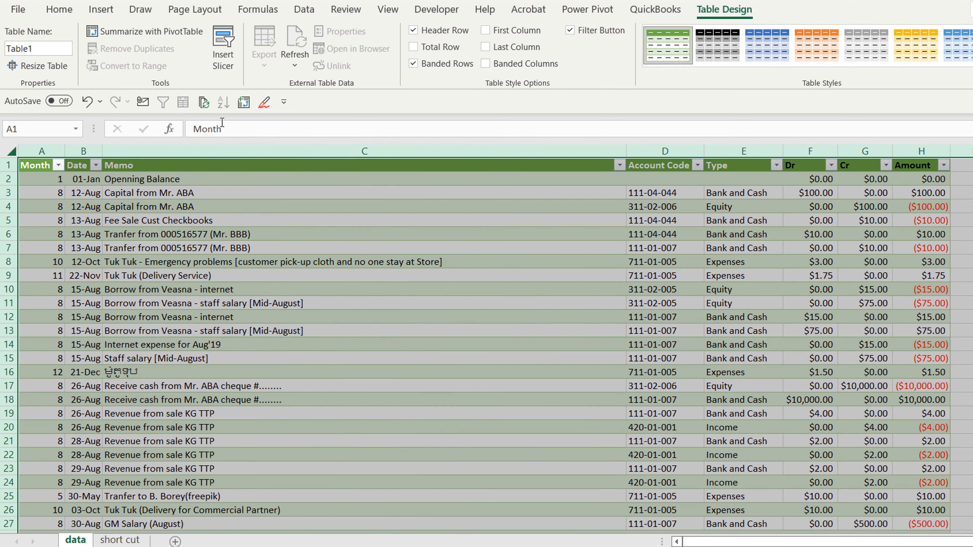
# - Narrow the Memo column to a little over half its width and wrap its text, checking the long entry in row 8
pyautogui.click(225, 150)
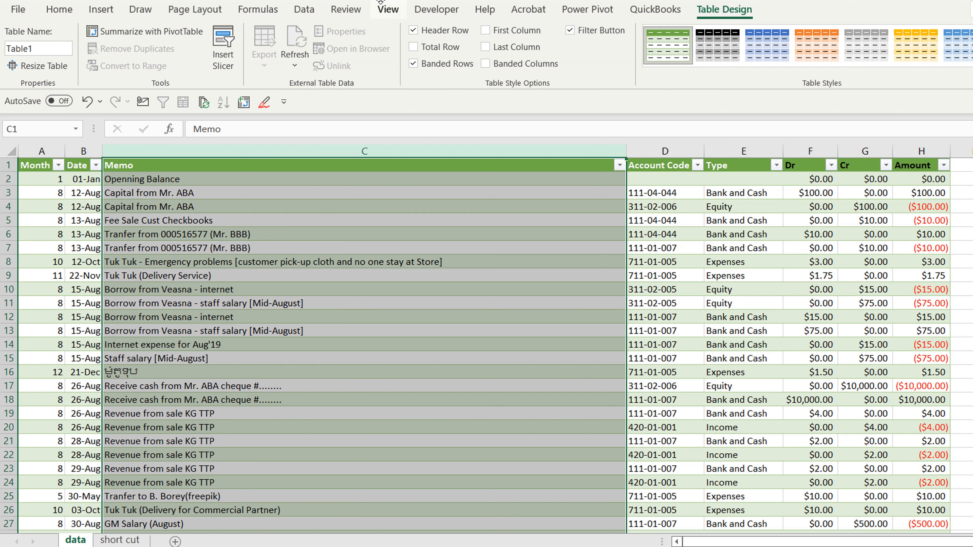
pyautogui.click(304, 12)
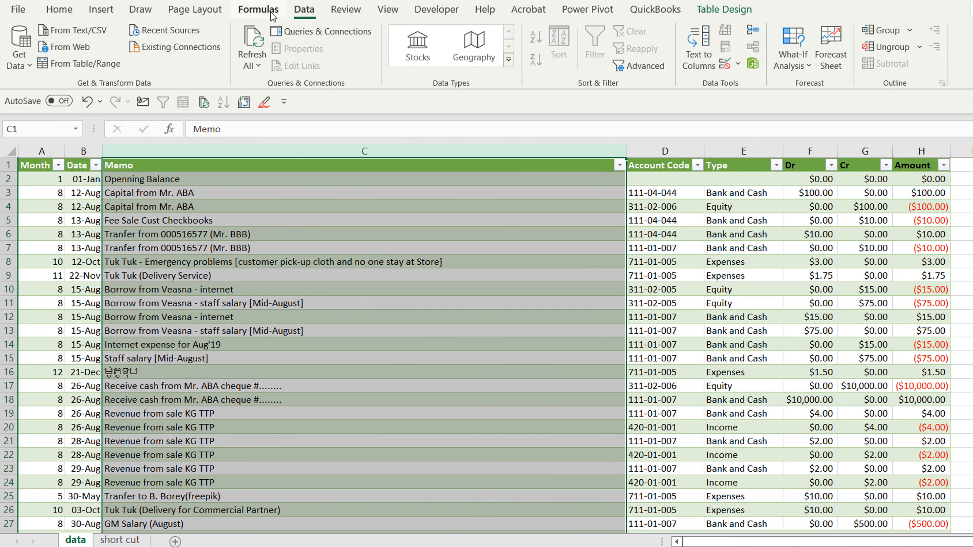
pyautogui.click(68, 12)
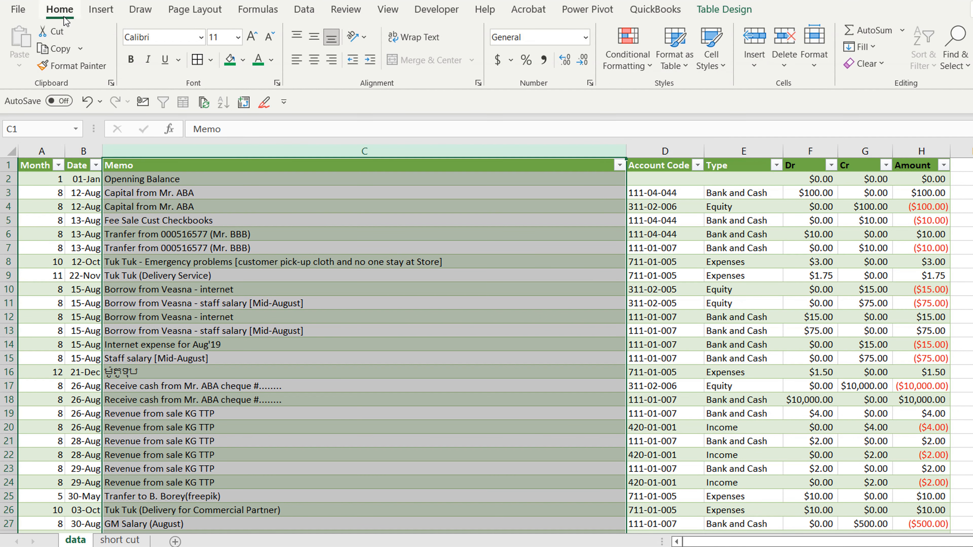
pyautogui.click(421, 38)
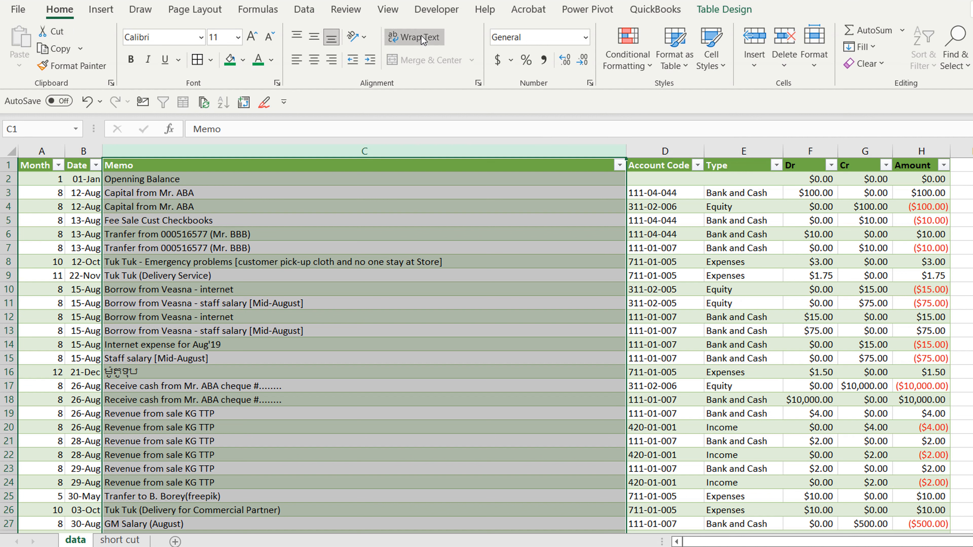
pyautogui.moveTo(626, 151); pyautogui.dragTo(387, 151)
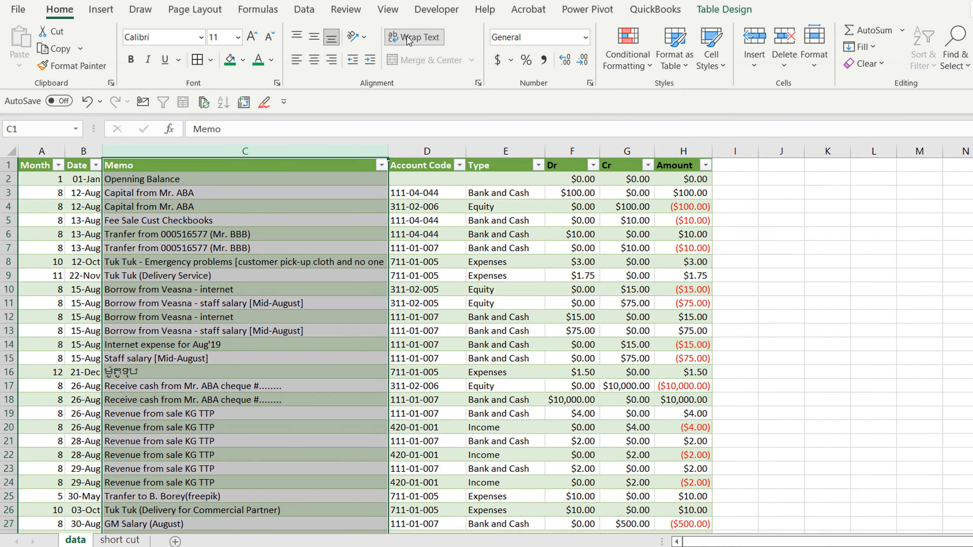
pyautogui.click(409, 37)
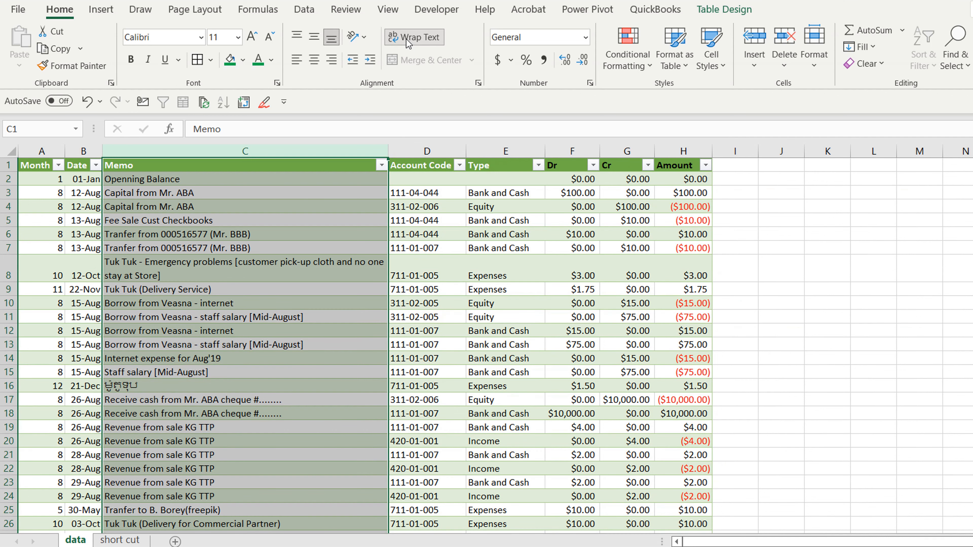
pyautogui.click(115, 275)
pyautogui.click(135, 292)
pyautogui.click(141, 276)
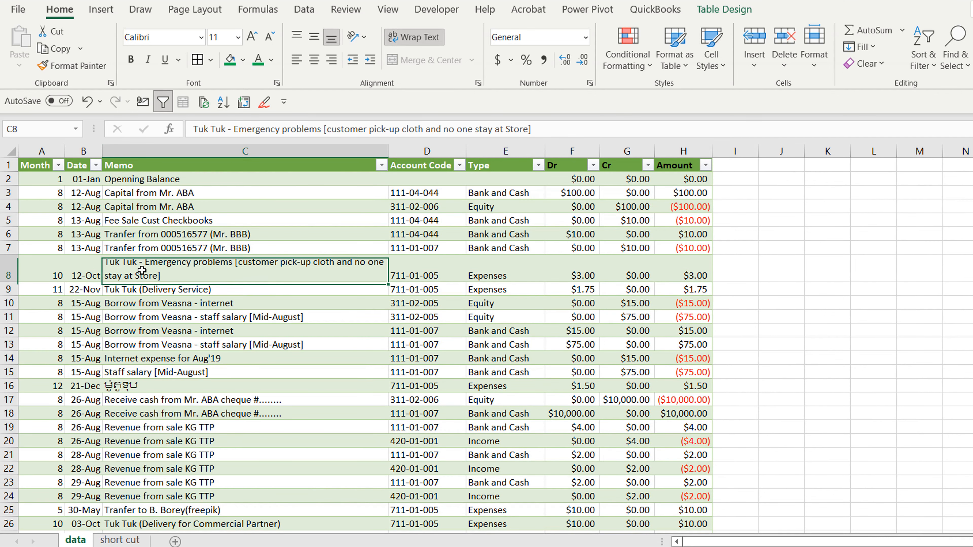
pyautogui.moveTo(142, 281); pyautogui.dragTo(143, 290)
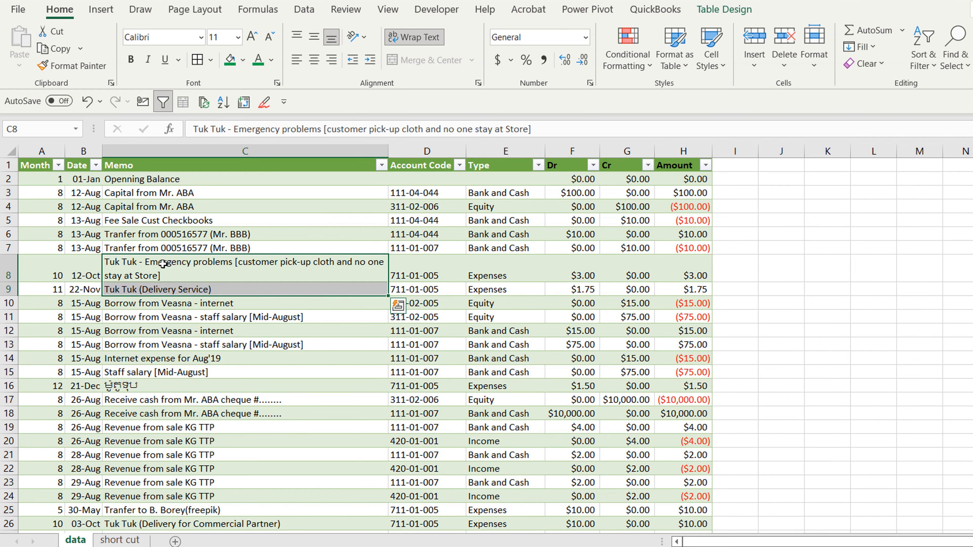
pyautogui.click(176, 317)
# - Look through the table's records from the first rows down to about row 230
pyautogui.scroll(-3, 176, 316)
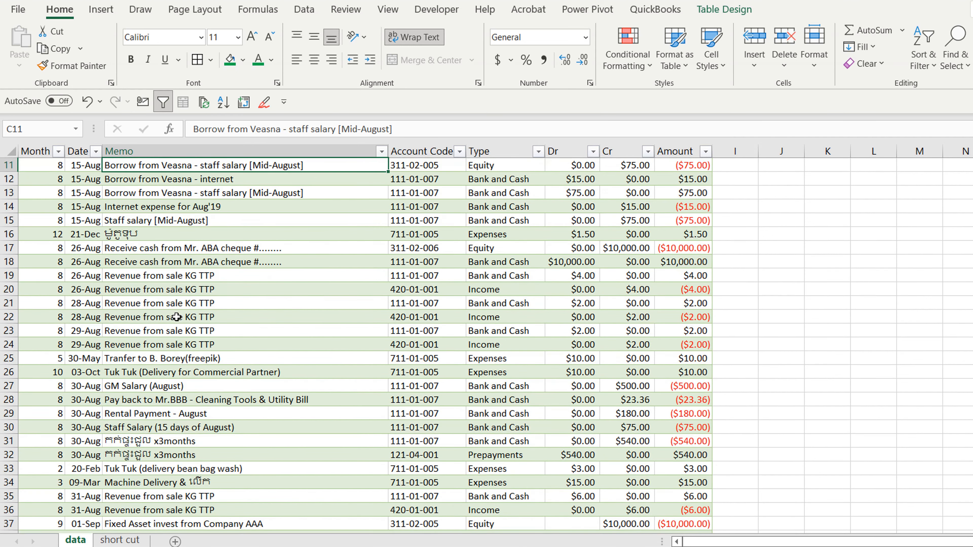
pyautogui.scroll(3, 176, 317)
pyautogui.scroll(-12, 176, 317)
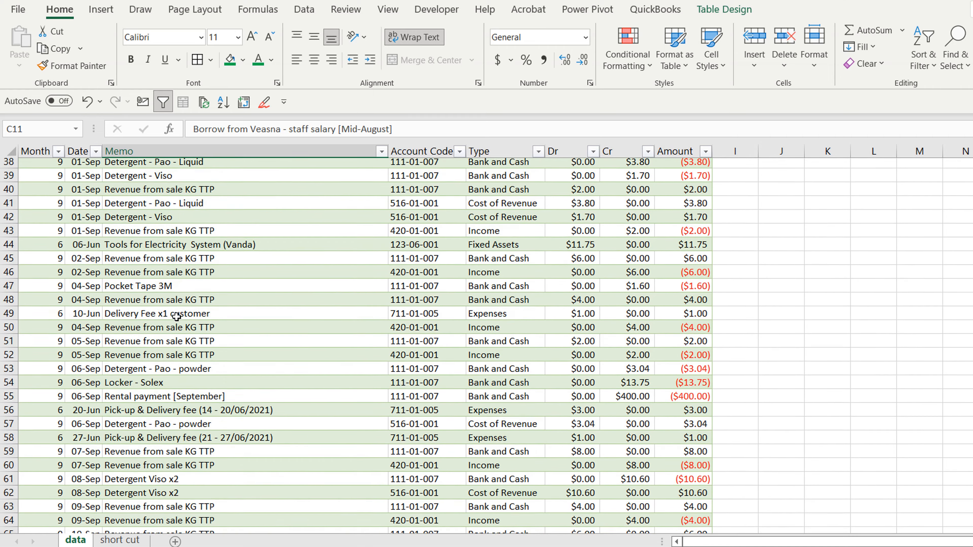
pyautogui.scroll(-3, 177, 317)
pyautogui.click(176, 317)
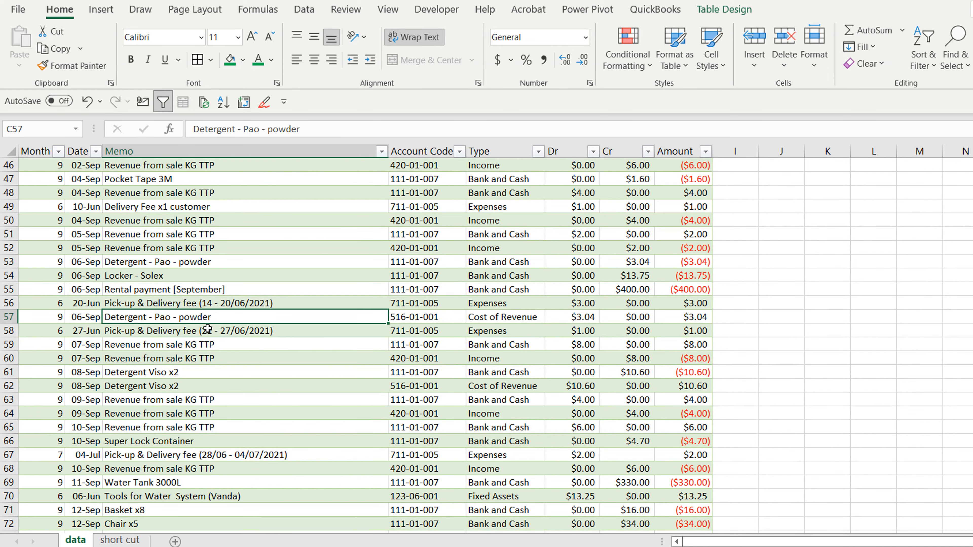
pyautogui.scroll(-3, 207, 329)
pyautogui.scroll(-16, 208, 328)
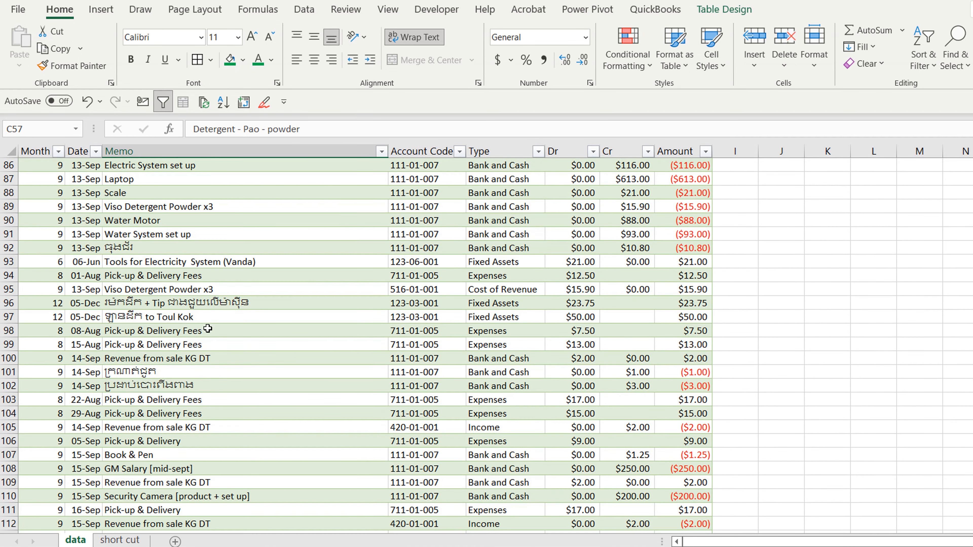
pyautogui.scroll(-6, 208, 329)
pyautogui.scroll(-20, 208, 329)
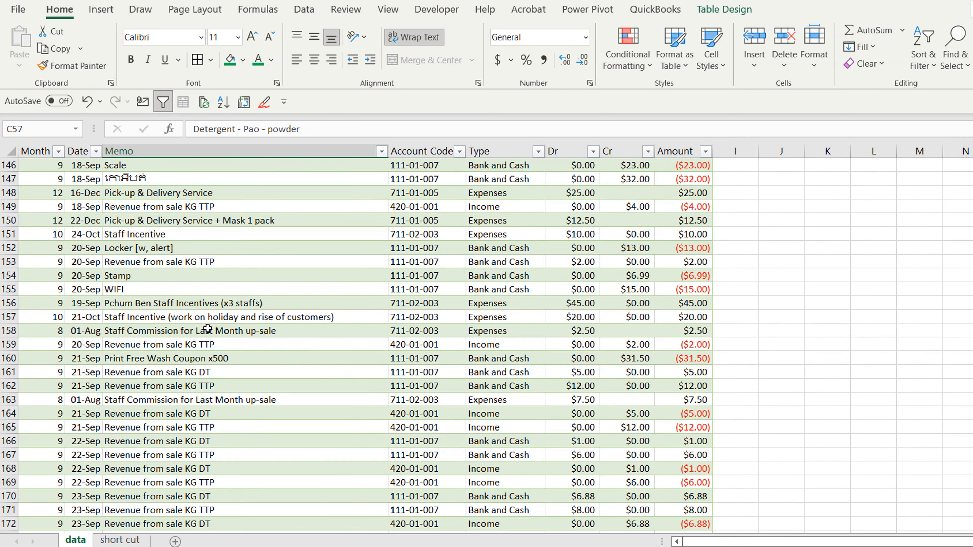
pyautogui.scroll(-5, 69, 291)
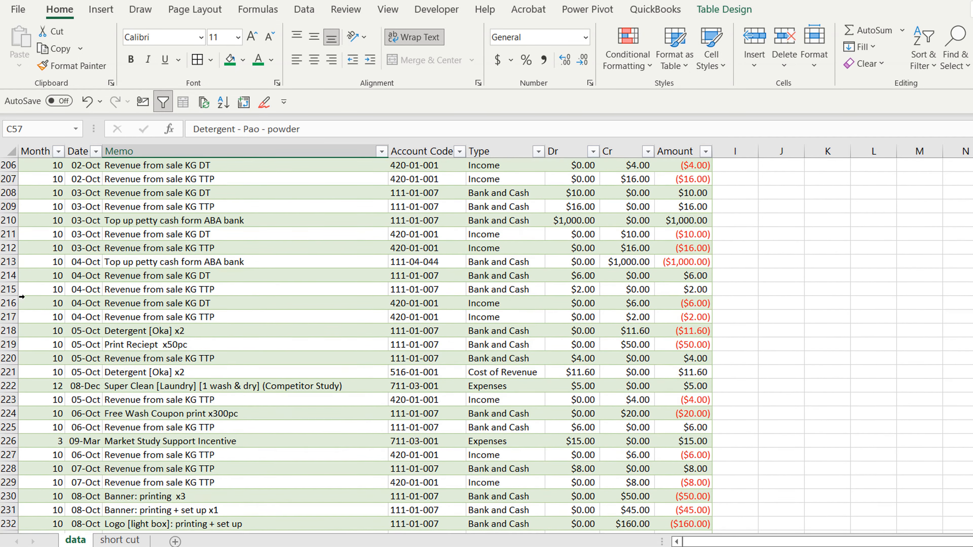
# - Jump down the Memo column from row 211 through each data block edge to row 3034, ending in the Date column
pyautogui.click(268, 231)
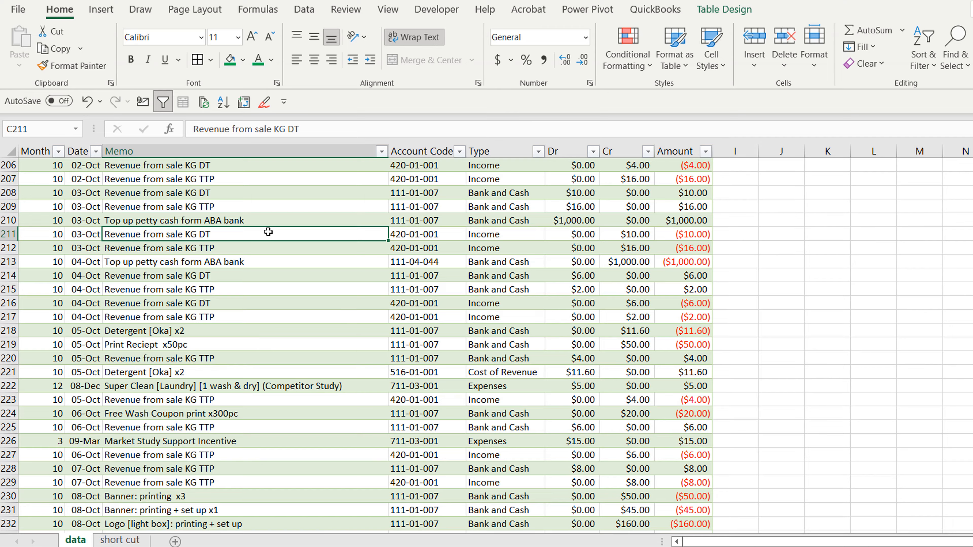
pyautogui.hotkey('ctrl', 'Down')
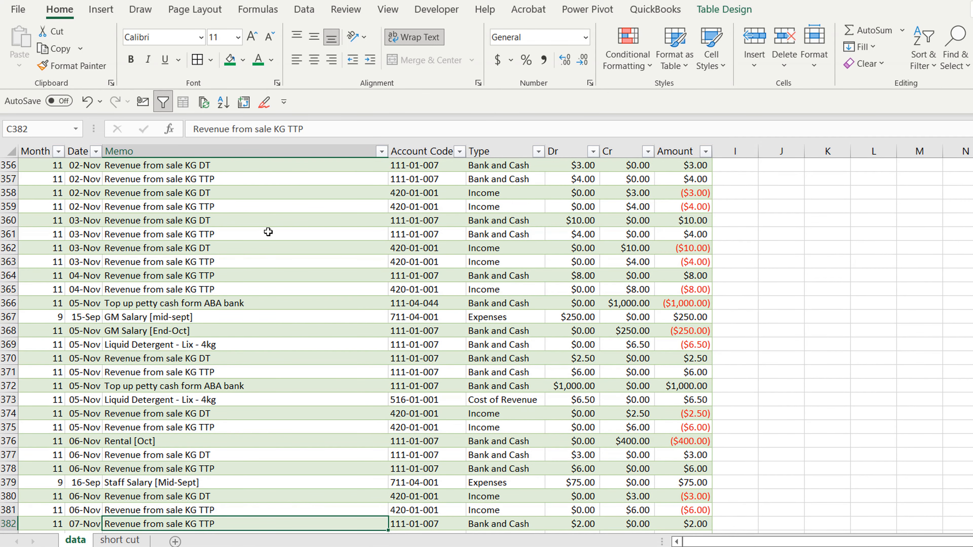
pyautogui.press('Down')
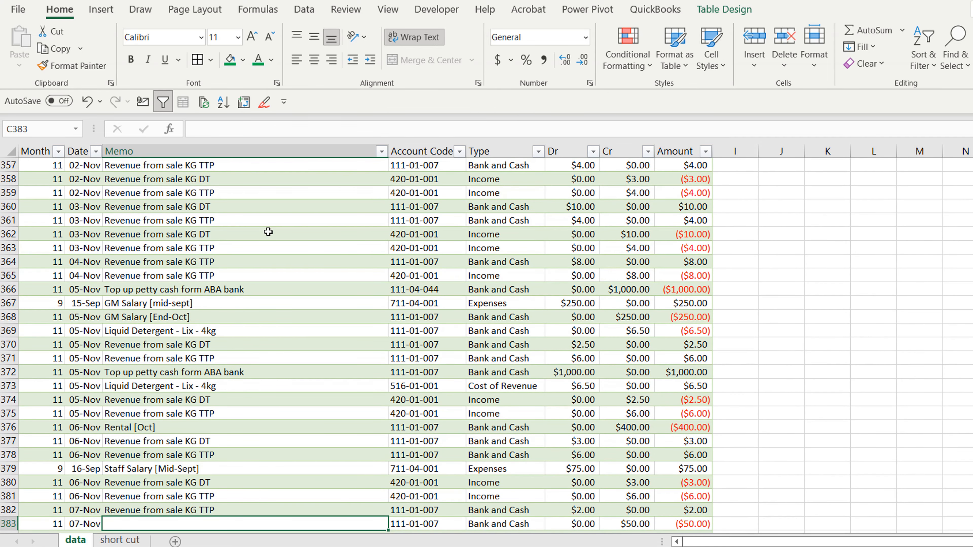
pyautogui.press('Up')
pyautogui.press('Down')
pyautogui.hotkey('ctrl', 'Down')
pyautogui.hotkey('ctrl', 'Down')
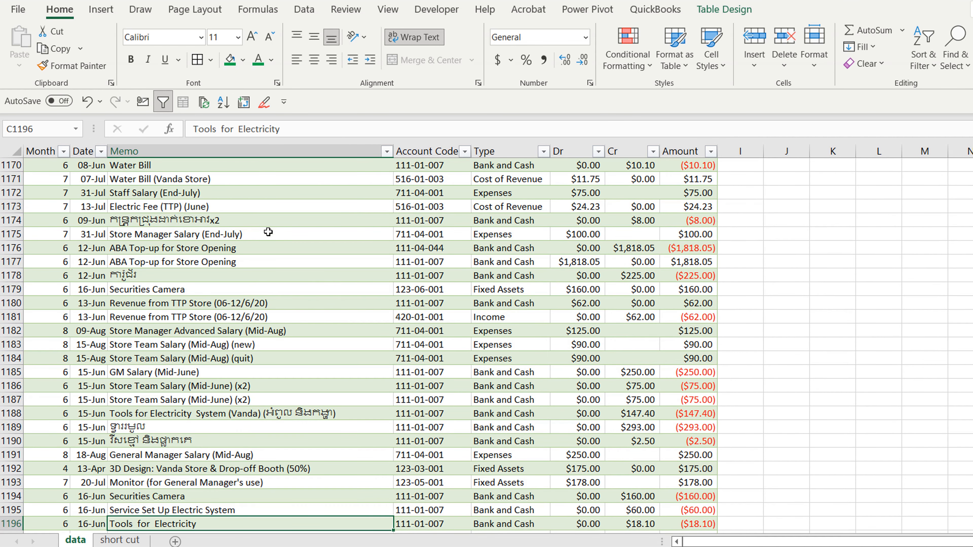
pyautogui.hotkey('ctrl', 'Down')
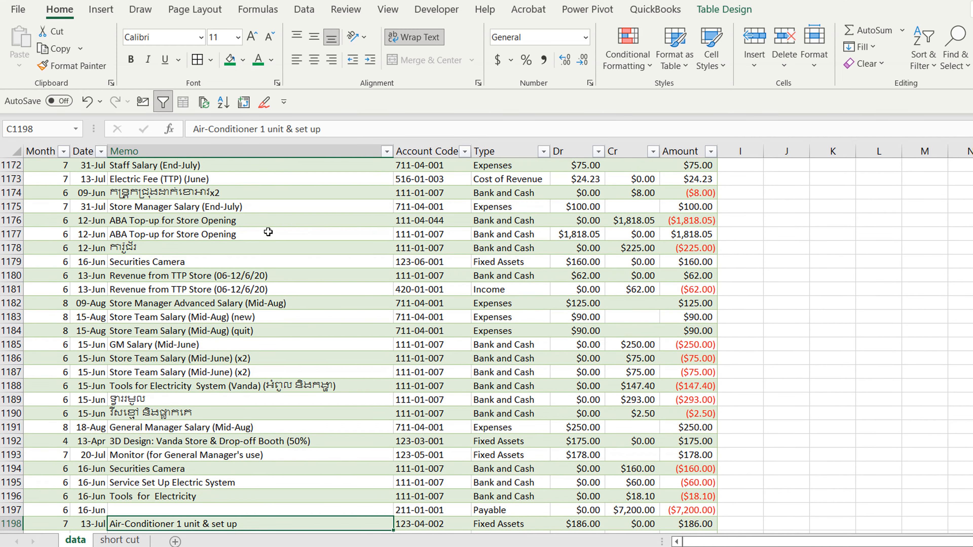
pyautogui.hotkey('ctrl', 'Down')
pyautogui.press('Left')
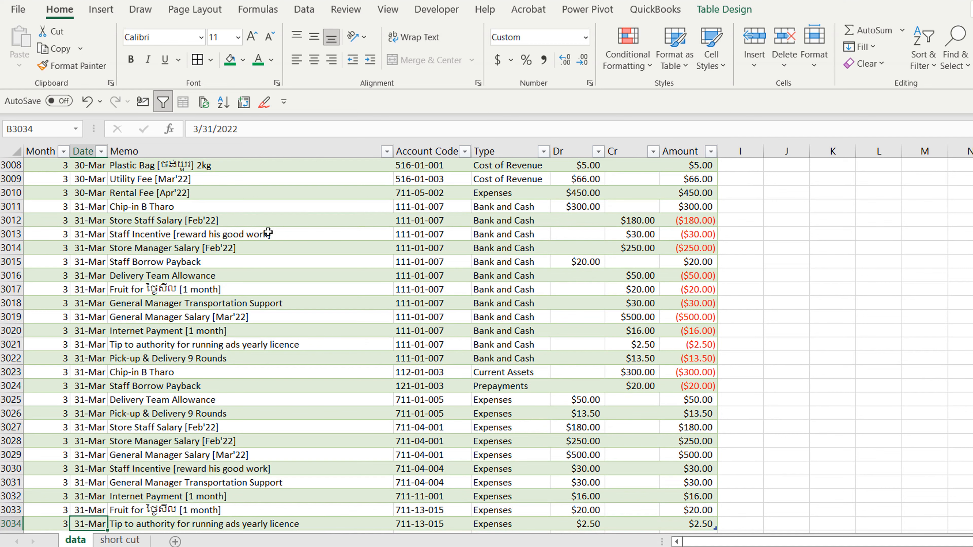
# - Go to the Date header and jump between the Amount and Month ends of the header row, finishing in A1
pyautogui.hotkey('ctrl', 'Up')
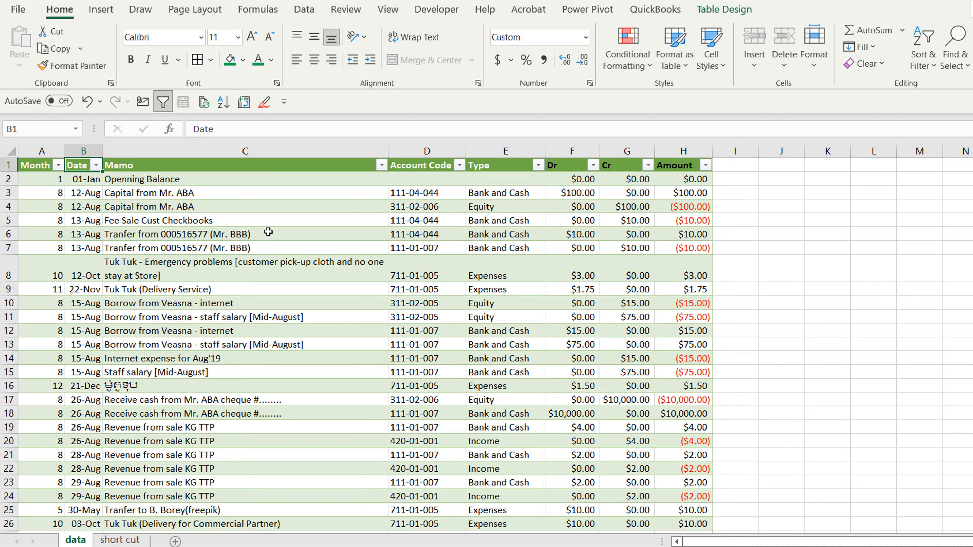
pyautogui.hotkey('ctrl', 'Right')
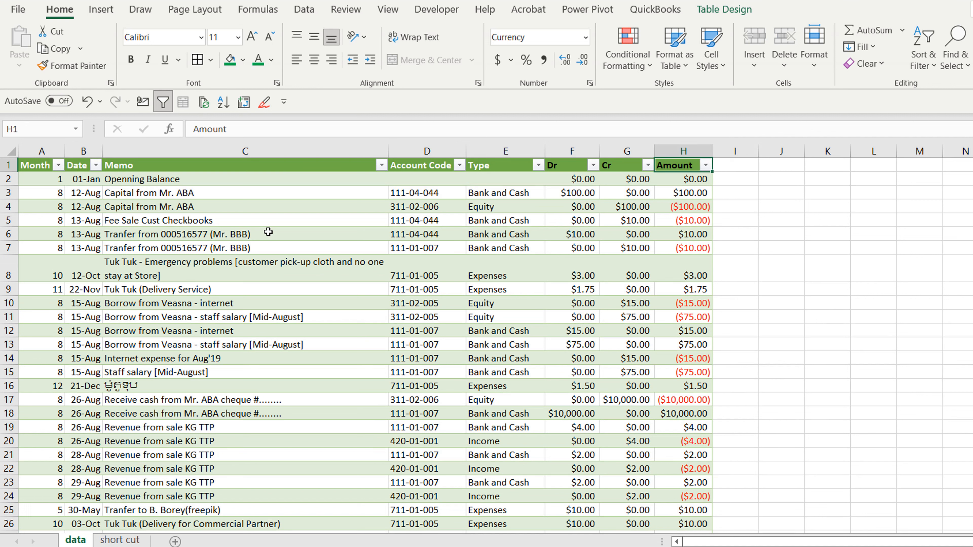
pyautogui.hotkey('ctrl', 'Left')
pyautogui.hotkey('ctrl', 'Right')
pyautogui.hotkey('ctrl', 'Left')
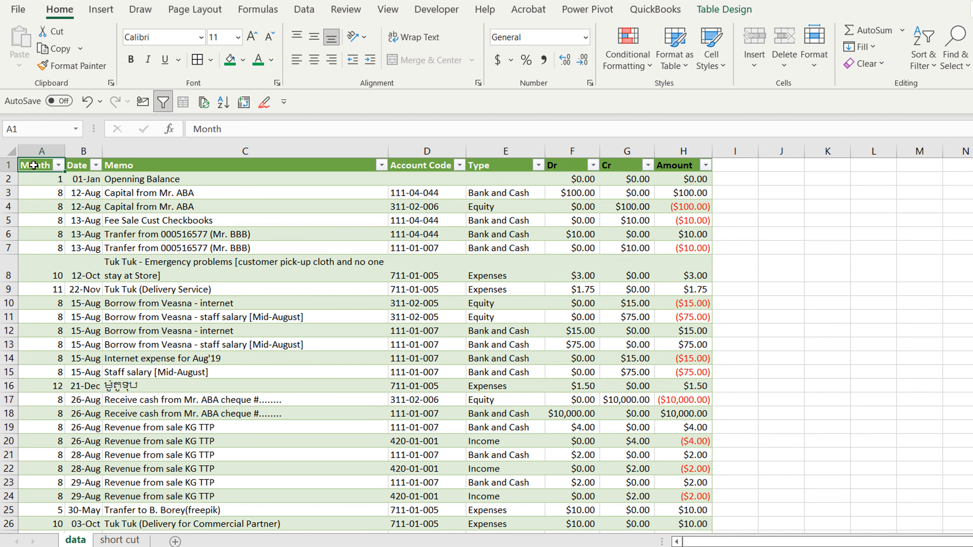
# - Jump to the table's last row, check its Dr and Cr cells, and return to cell A1
pyautogui.hotkey('ctrl', 'Down')
pyautogui.hotkey('ctrl', 'Right')
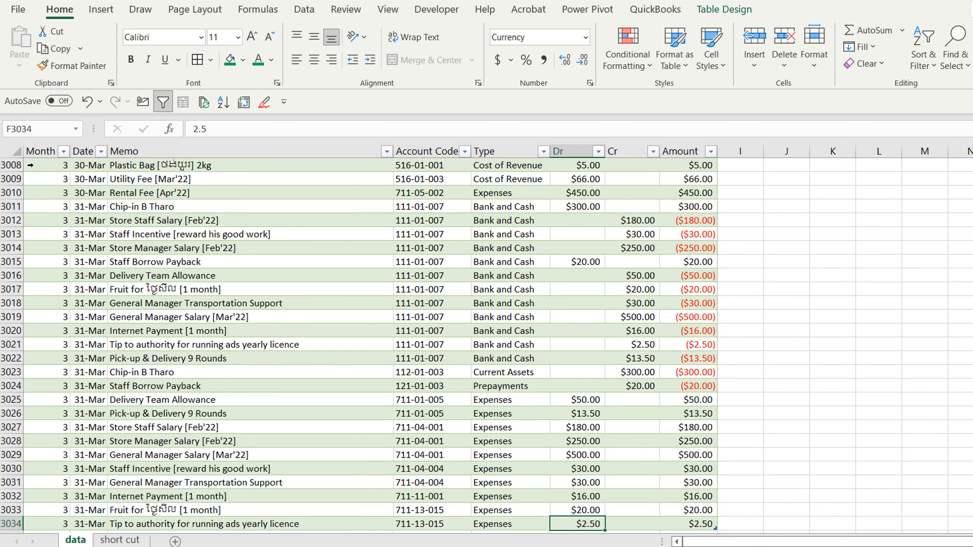
pyautogui.scroll(-2, 352, 417)
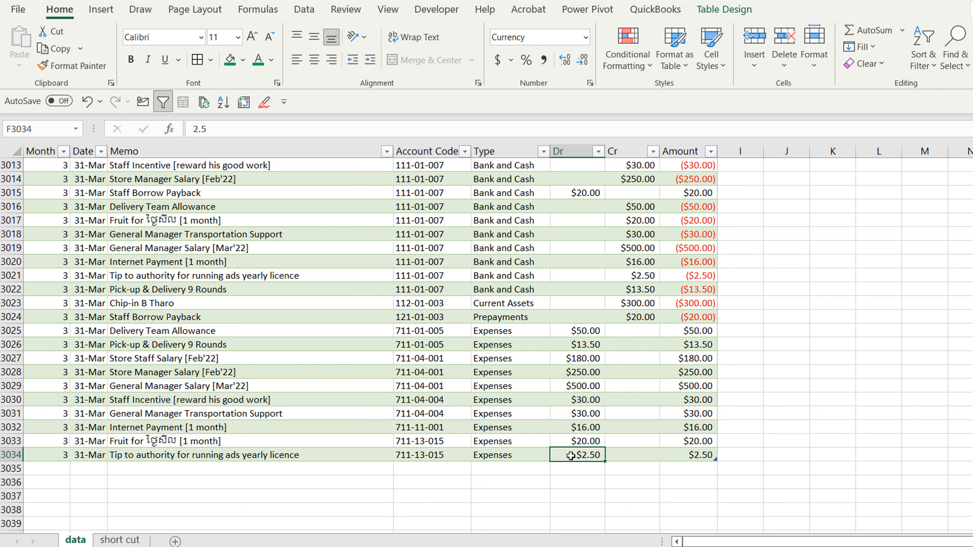
pyautogui.click(619, 452)
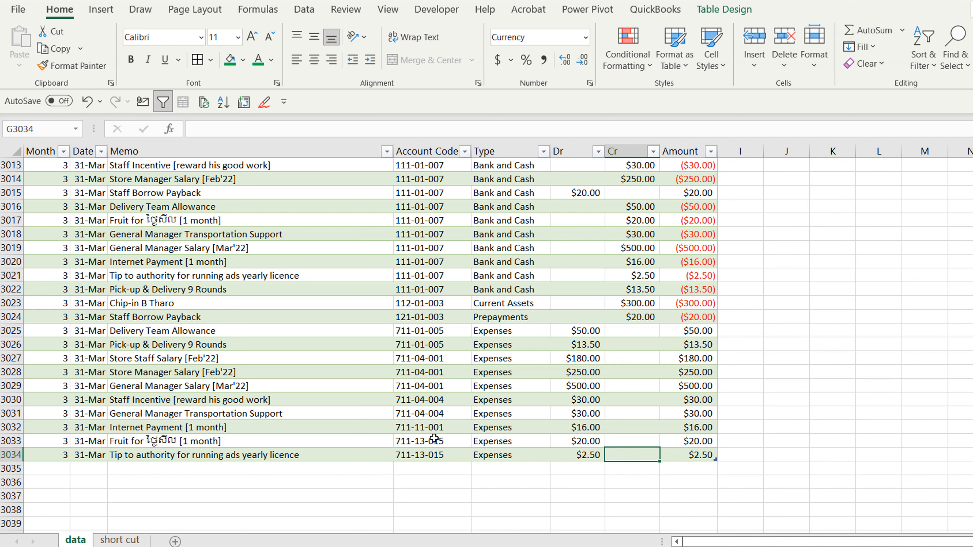
pyautogui.press('Left')
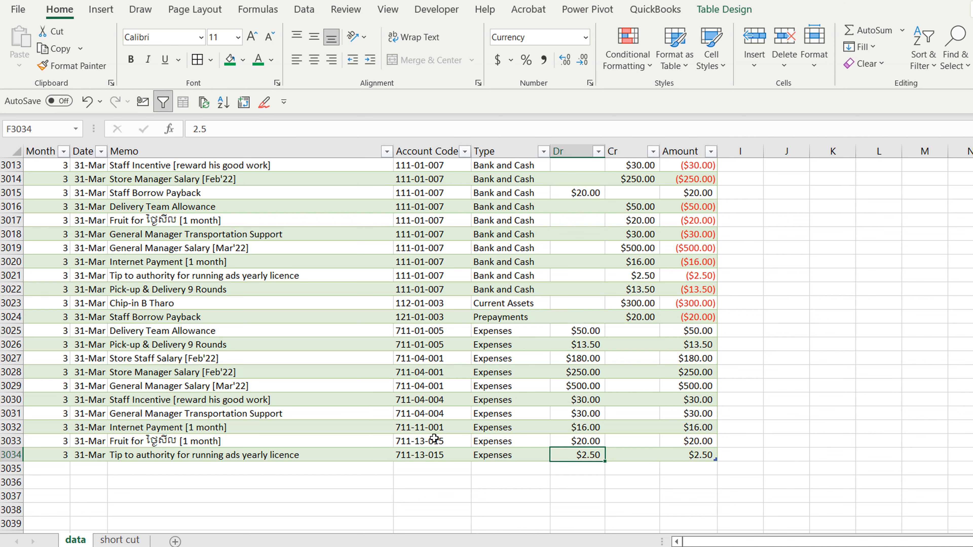
pyautogui.press('Home')
pyautogui.hotkey('ctrl', 'Home')
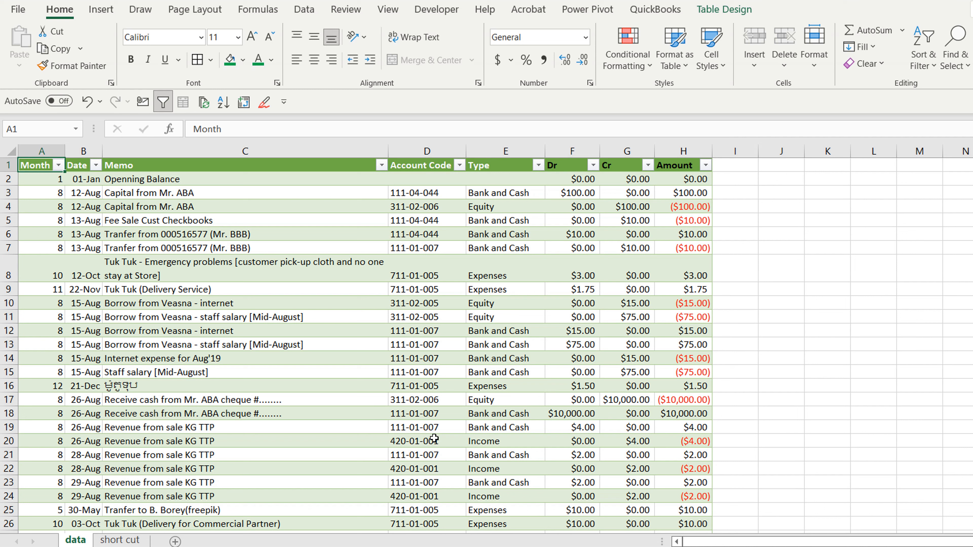
# - Select the whole table from the Month header to the Amount cell in row 3034 and view its end
pyautogui.hotkey('ctrl', 'shift', 'Right')
pyautogui.hotkey('ctrl', 'shift', 'Down')
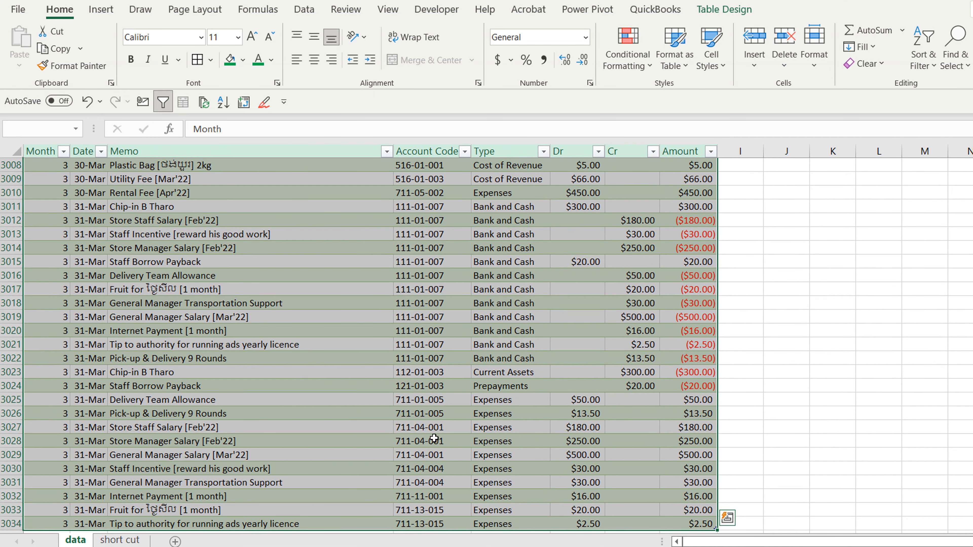
pyautogui.scroll(-5, 434, 439)
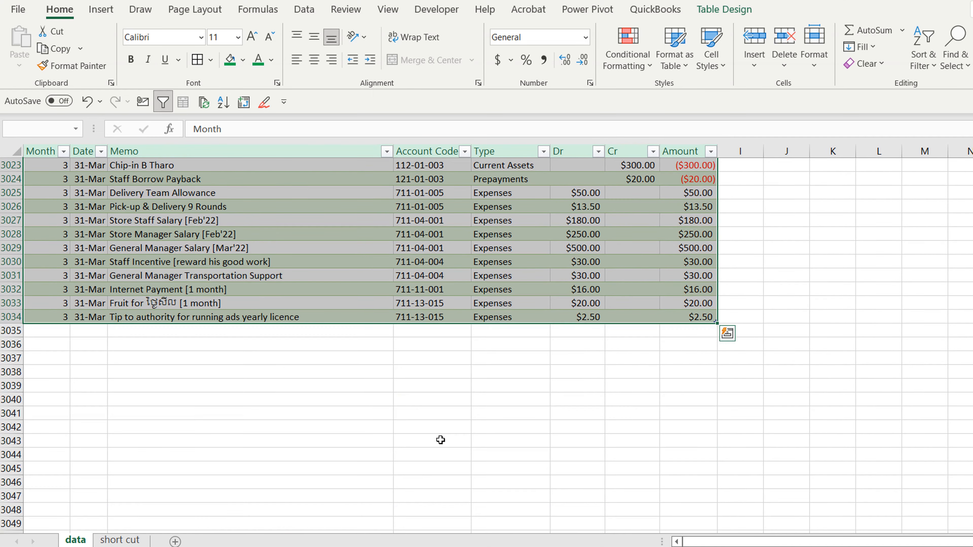
# - Clear the selection, jump up the Memo column to its nearest block edge, and return to cell A1
pyautogui.click(134, 262)
pyautogui.hotkey('ctrl', 'Up')
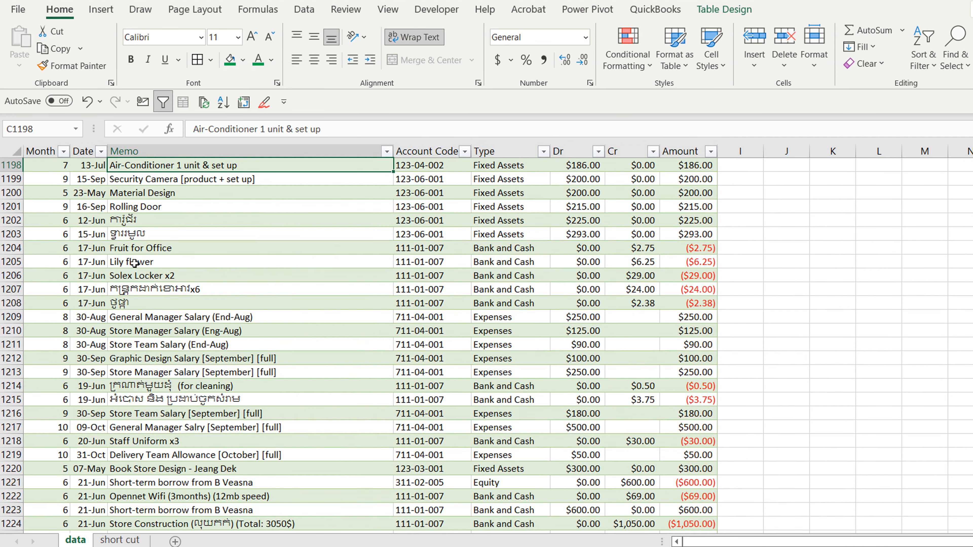
pyautogui.hotkey('ctrl', 'Left')
pyautogui.hotkey('ctrl', 'Up')
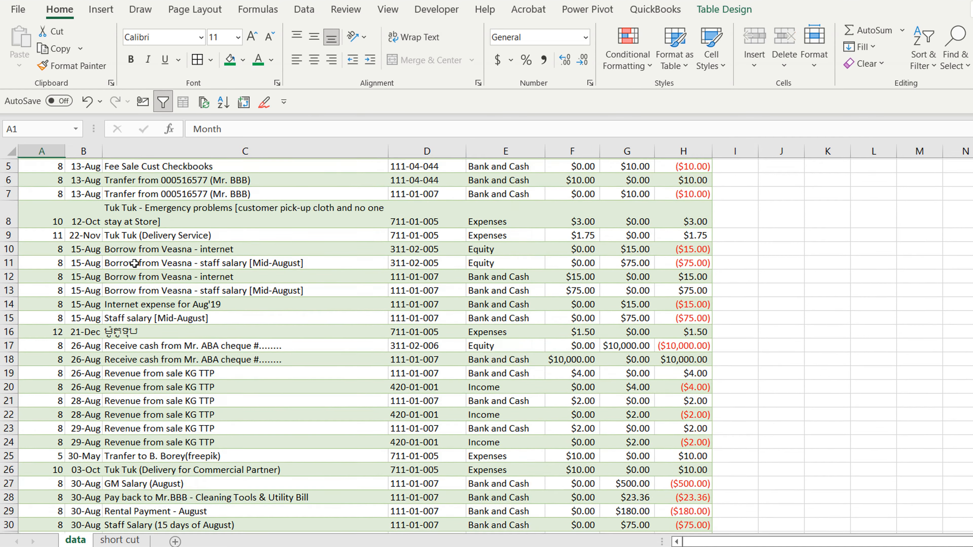
# - Jump around the table's corners from A1 through H1, H3034 and A3034, and return to A1
pyautogui.hotkey('ctrl', 'Right')
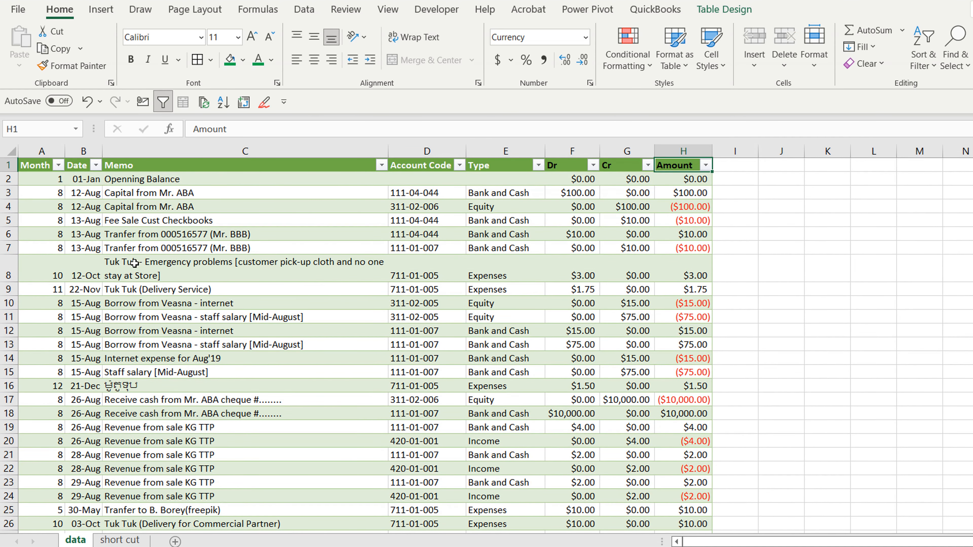
pyautogui.hotkey('ctrl', 'Down')
pyautogui.hotkey('ctrl', 'Left')
pyautogui.hotkey('ctrl', 'Left')
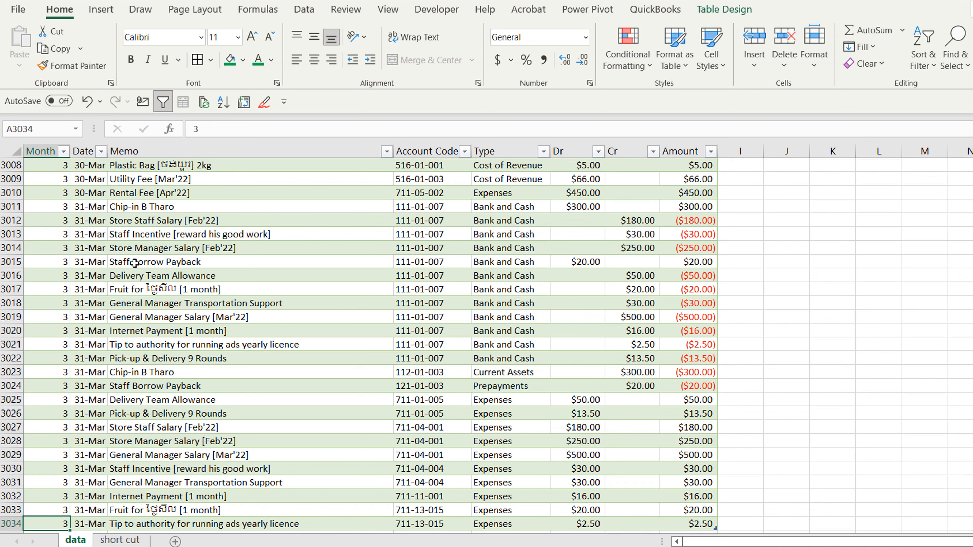
pyautogui.hotkey('ctrl', 'Up')
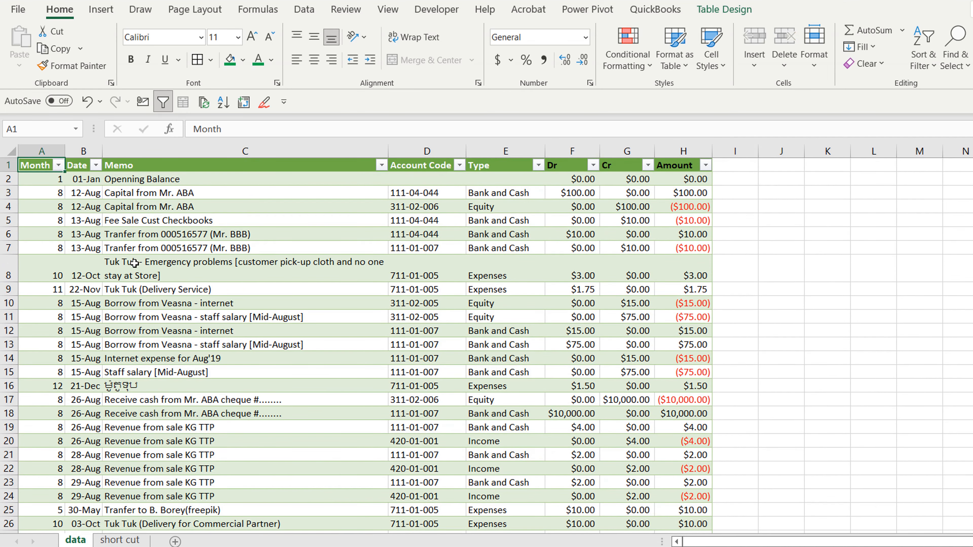
# - Repeat the circuit of the table's four corners through its last row, finishing on the Amount header in H1
pyautogui.hotkey('ctrl', 'Right')
pyautogui.hotkey('ctrl', 'Down')
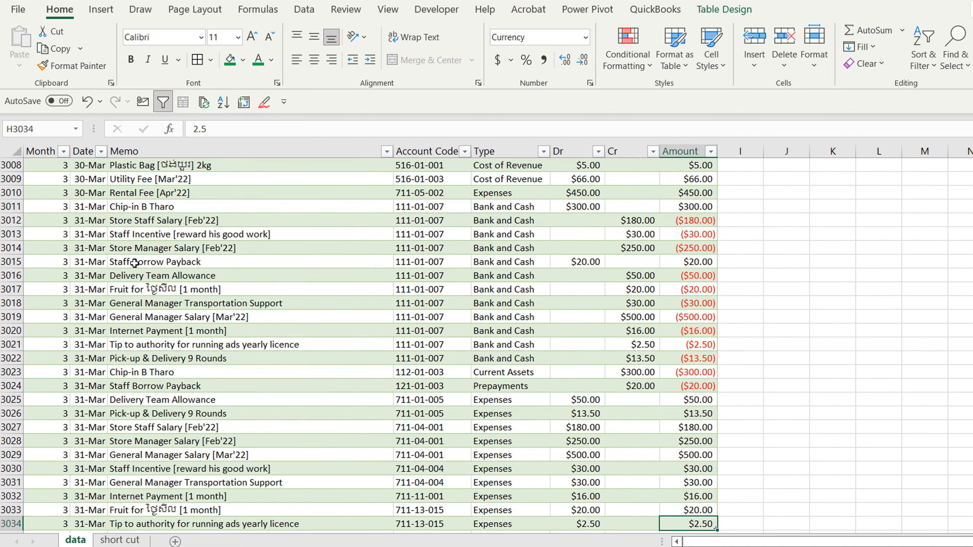
pyautogui.hotkey('ctrl', 'Left')
pyautogui.hotkey('ctrl', 'Left')
pyautogui.hotkey('ctrl', 'Left')
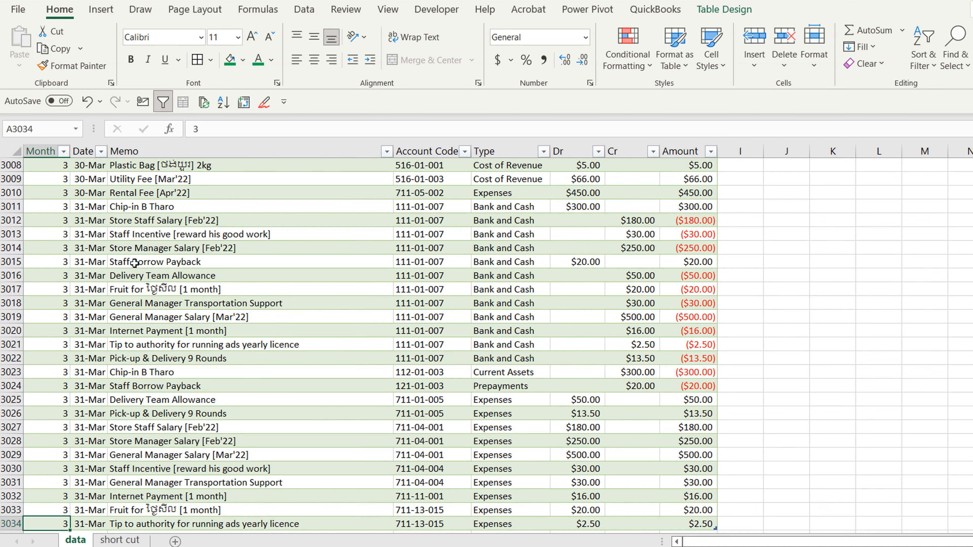
pyautogui.hotkey('ctrl', 'Up')
pyautogui.hotkey('ctrl', 'Right')
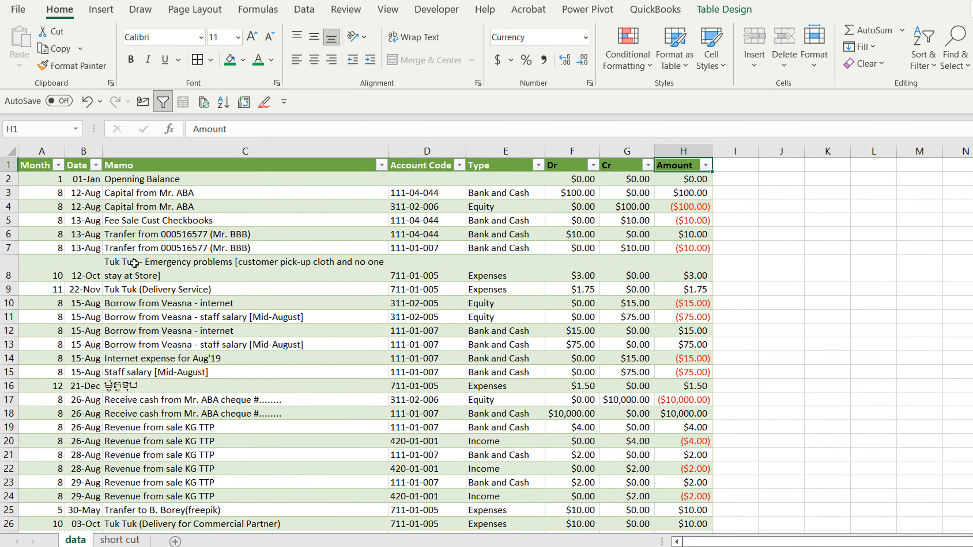
# - Open the short cut sheet and review its entries for inserting, deleting, hiding and filtering, stopping at D8
pyautogui.click(122, 539)
pyautogui.click(151, 274)
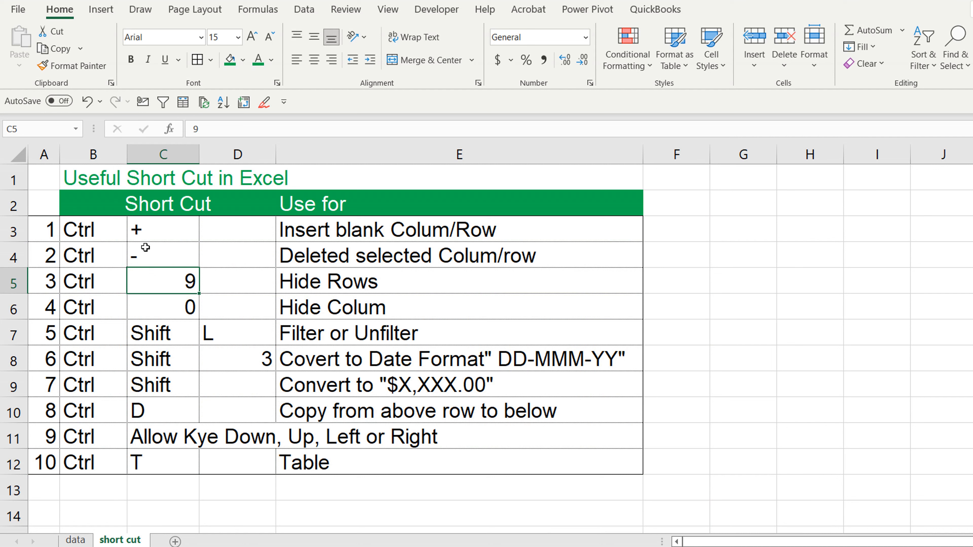
pyautogui.click(90, 238)
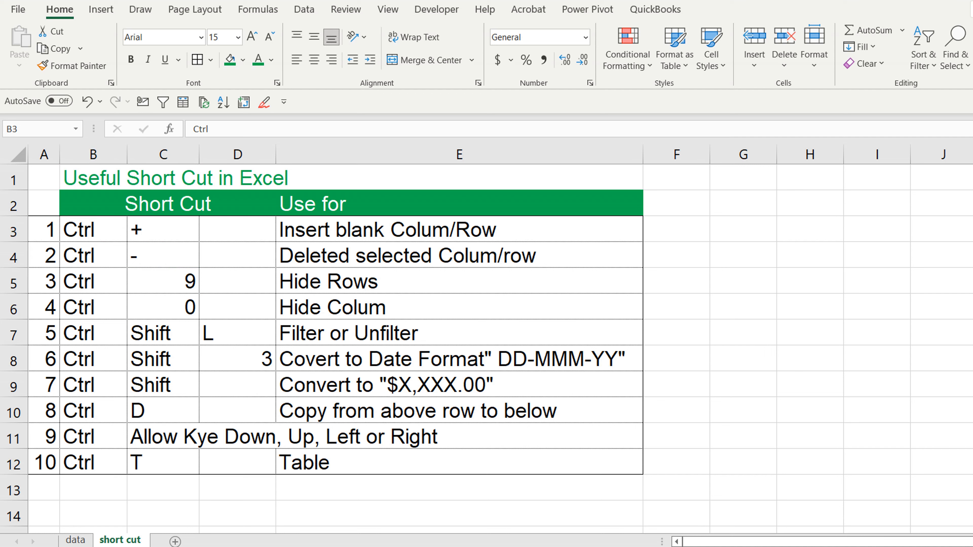
pyautogui.click(437, 226)
pyautogui.click(437, 225)
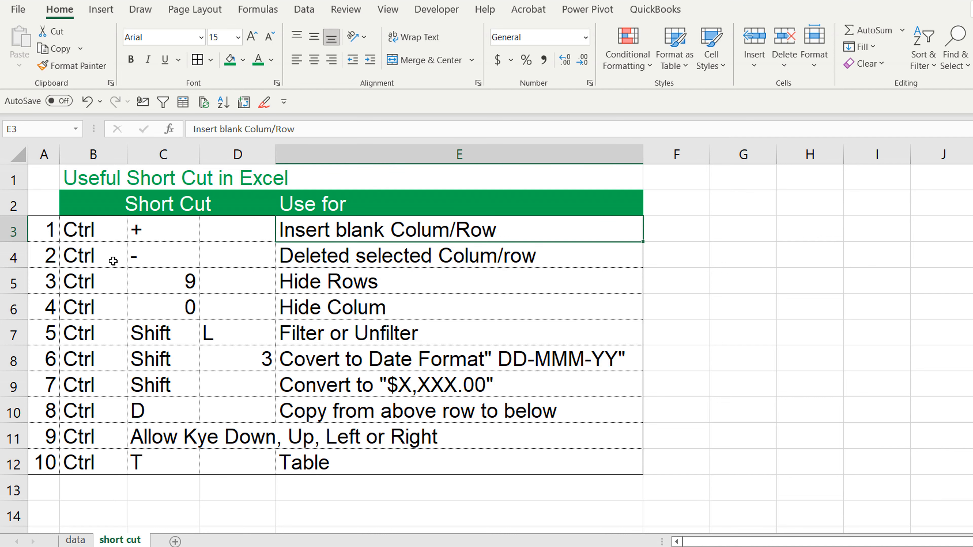
pyautogui.click(105, 255)
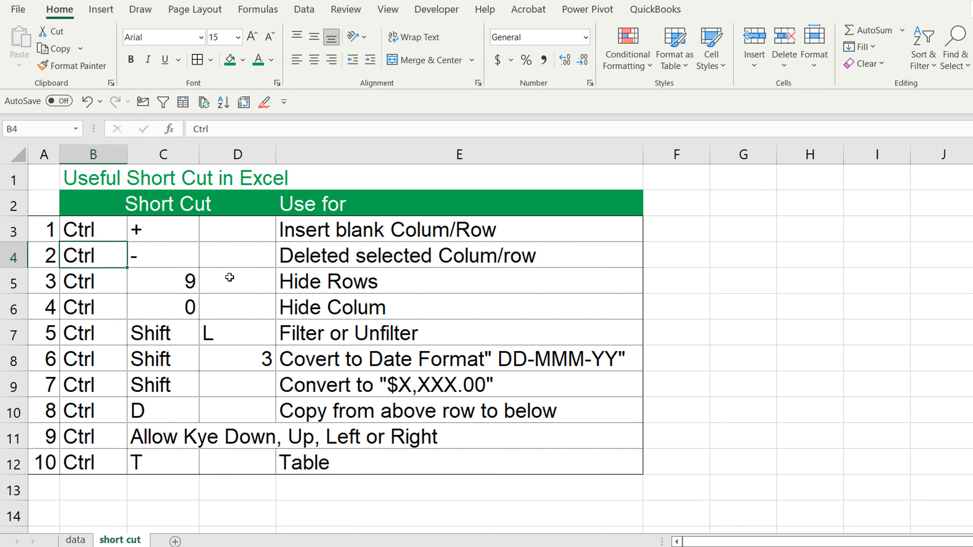
pyautogui.click(336, 261)
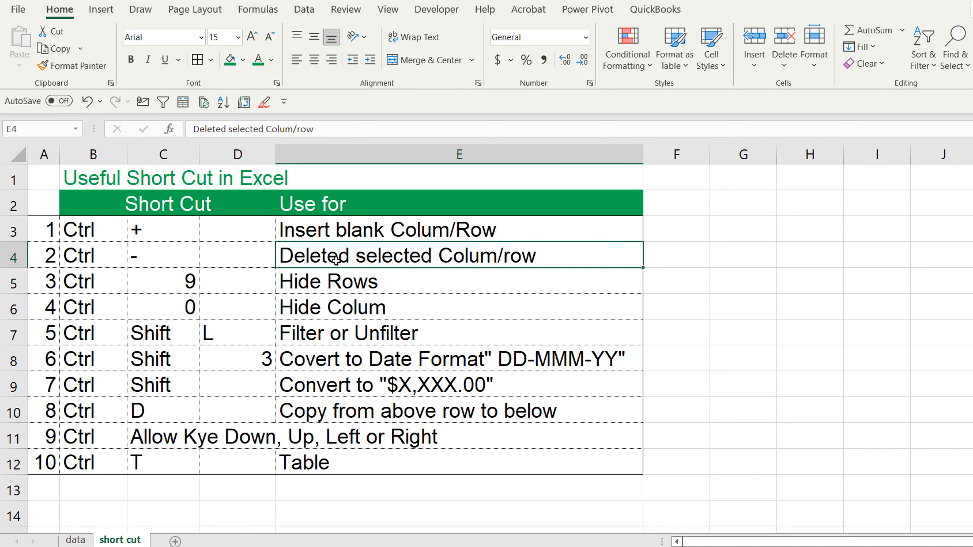
pyautogui.click(86, 285)
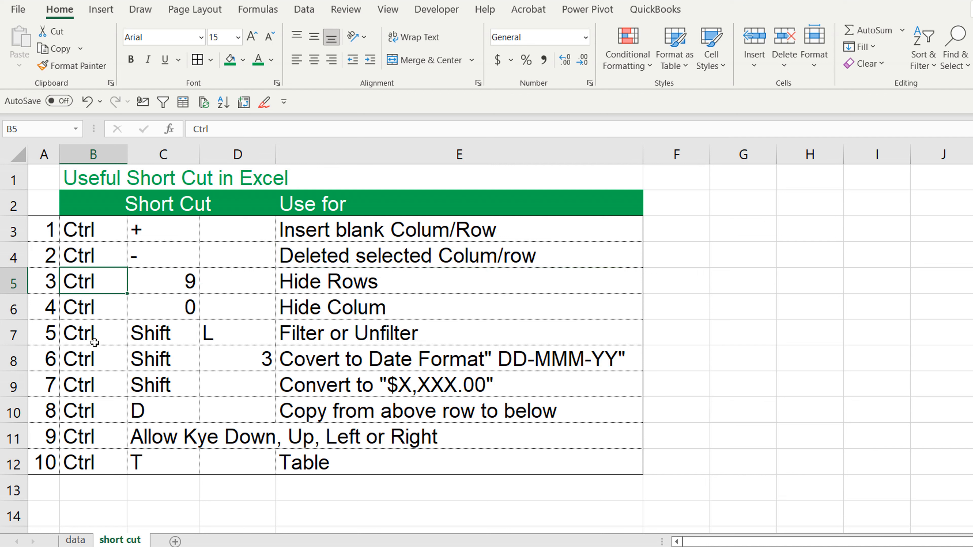
pyautogui.click(269, 347)
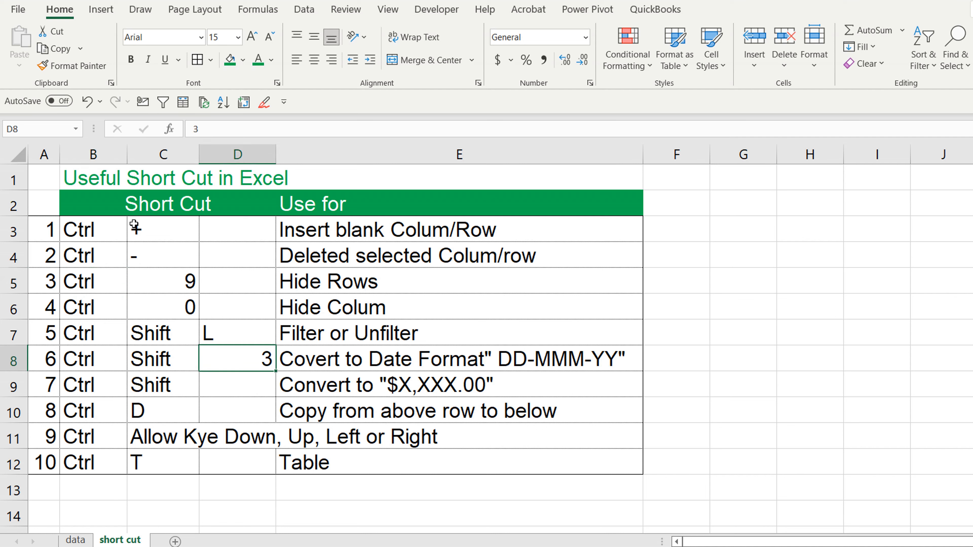
# - Turn on filtering for the shortcut list from its Short Cut header and remove the filter again
pyautogui.click(124, 197)
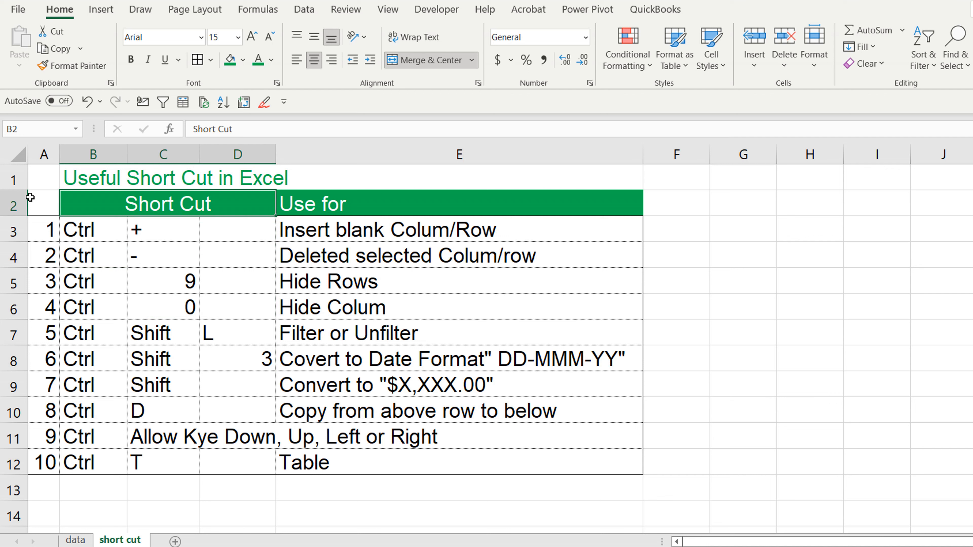
pyautogui.hotkey('ctrl', 'shift', 'l')
pyautogui.click(70, 172)
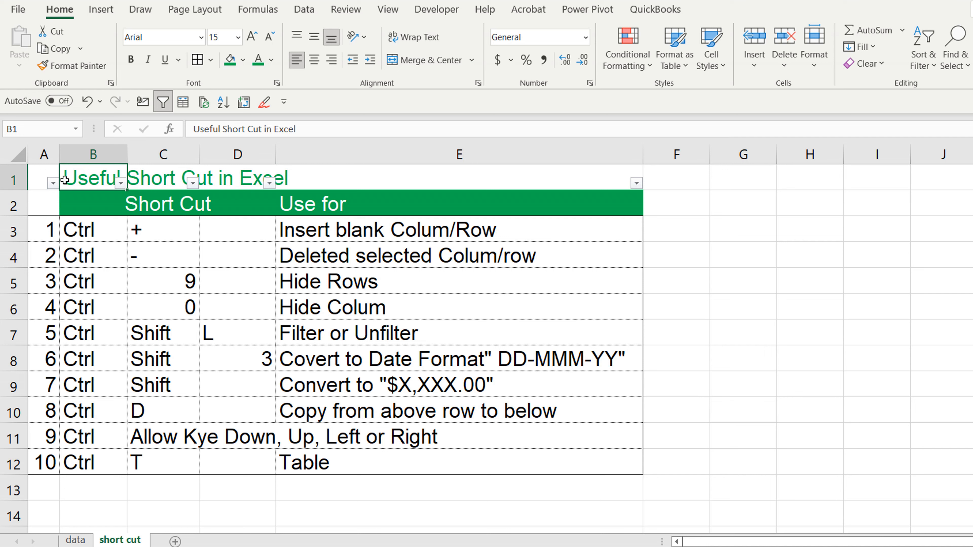
pyautogui.hotkey('ctrl', 'shift', 'l')
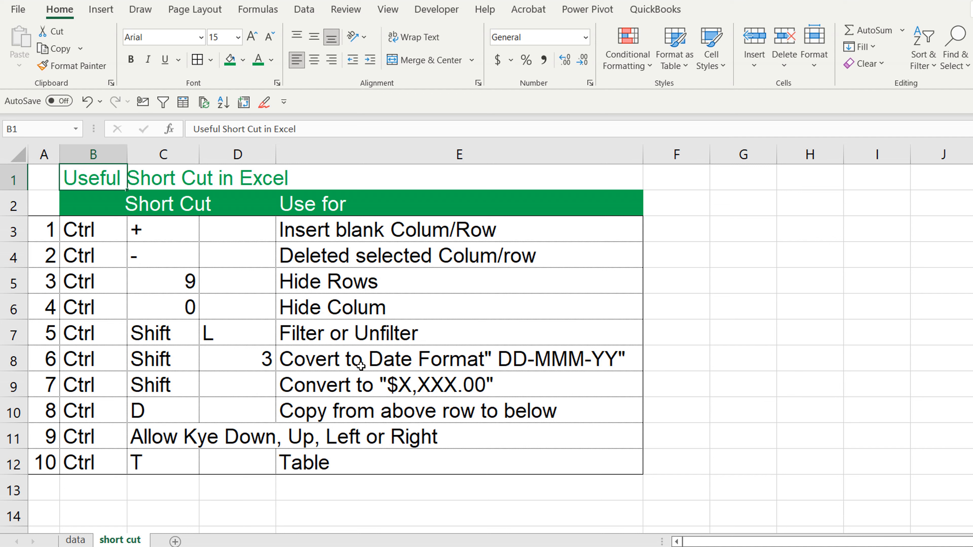
# - Enter 4 in D9 as the missing key of the Convert to "$X,XXX.00" shortcut and select its description
pyautogui.click(78, 356)
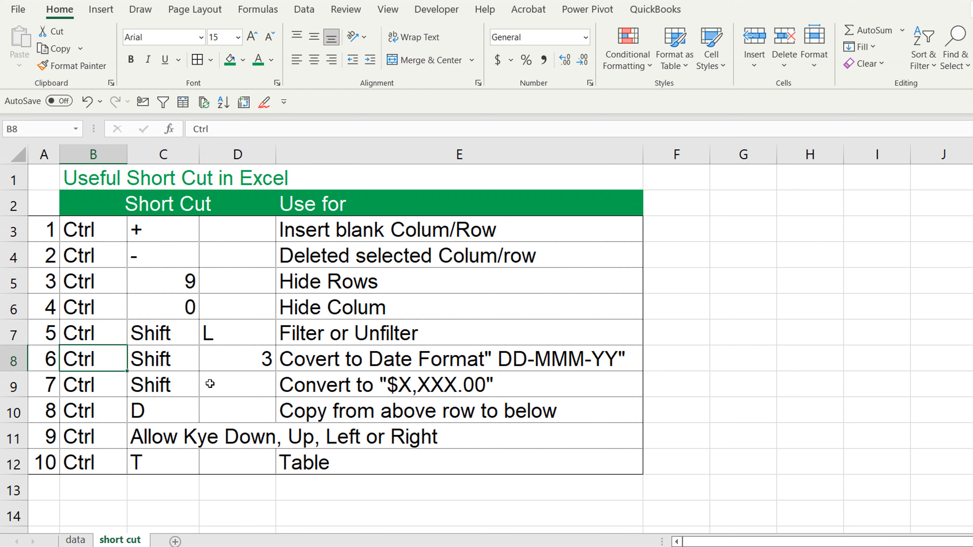
pyautogui.click(252, 368)
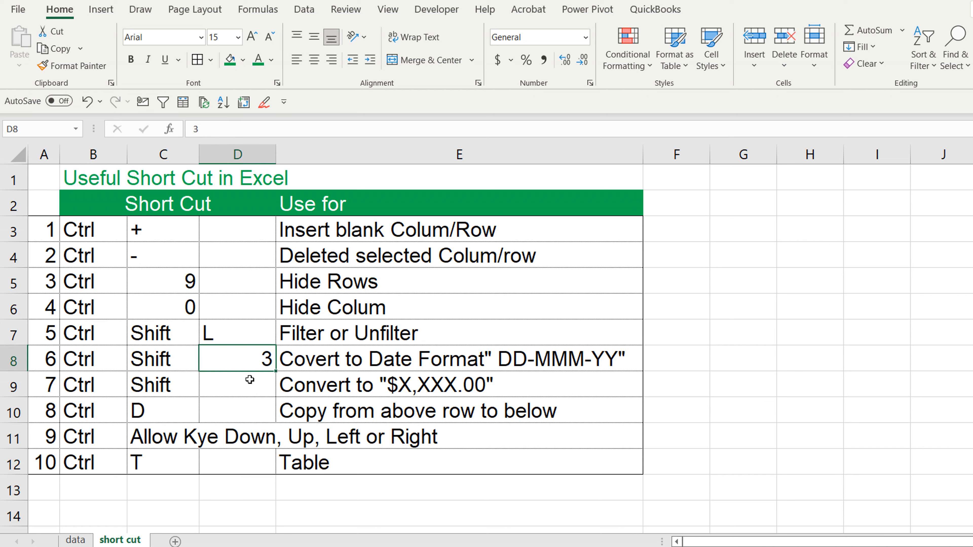
pyautogui.click(249, 382)
pyautogui.write('4')
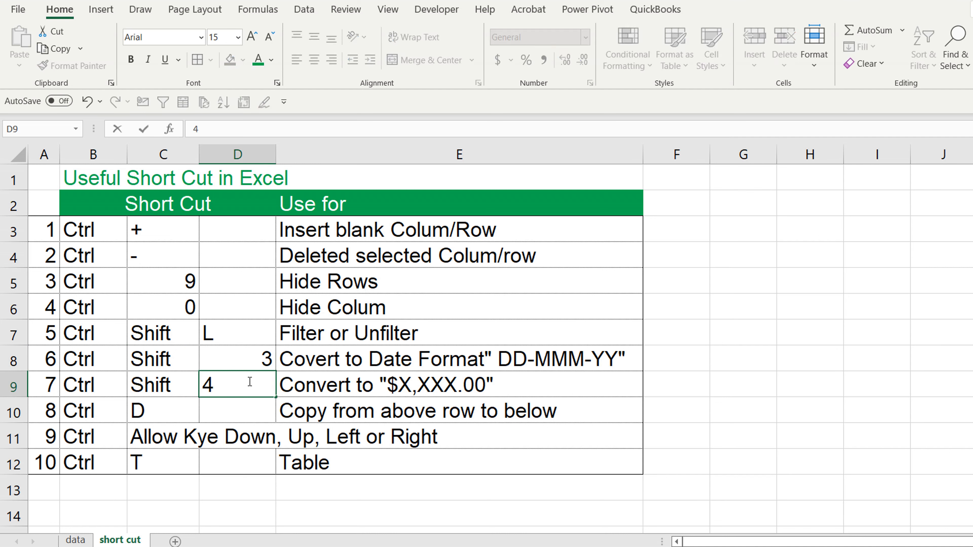
pyautogui.press('Return')
pyautogui.click(380, 384)
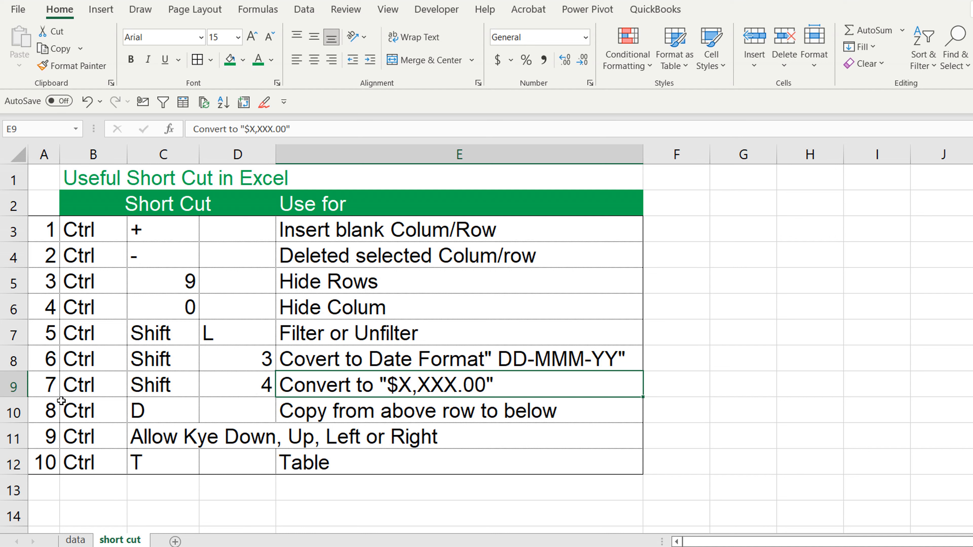
# - Review the Copy from above row entry and fill B13 and C13:E13 down from row 12
pyautogui.click(152, 407)
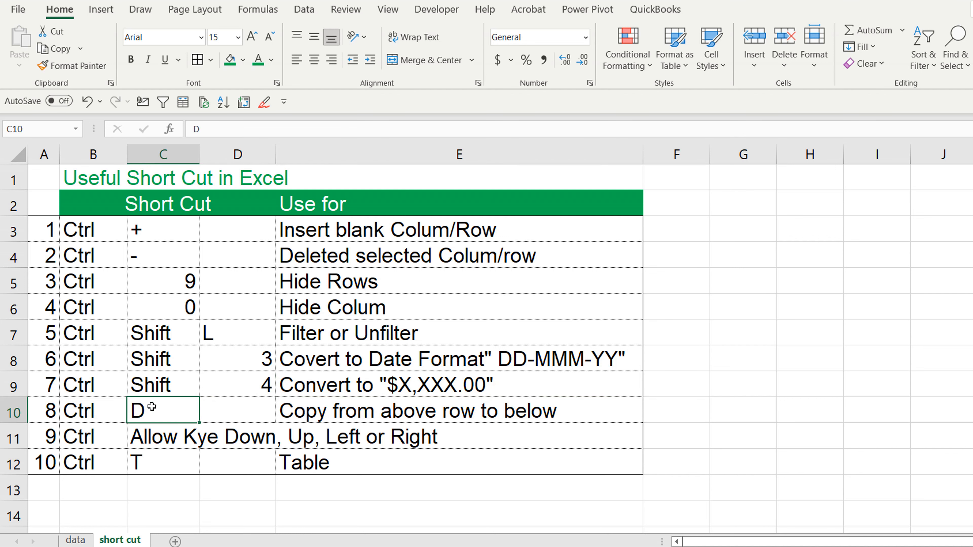
pyautogui.click(329, 418)
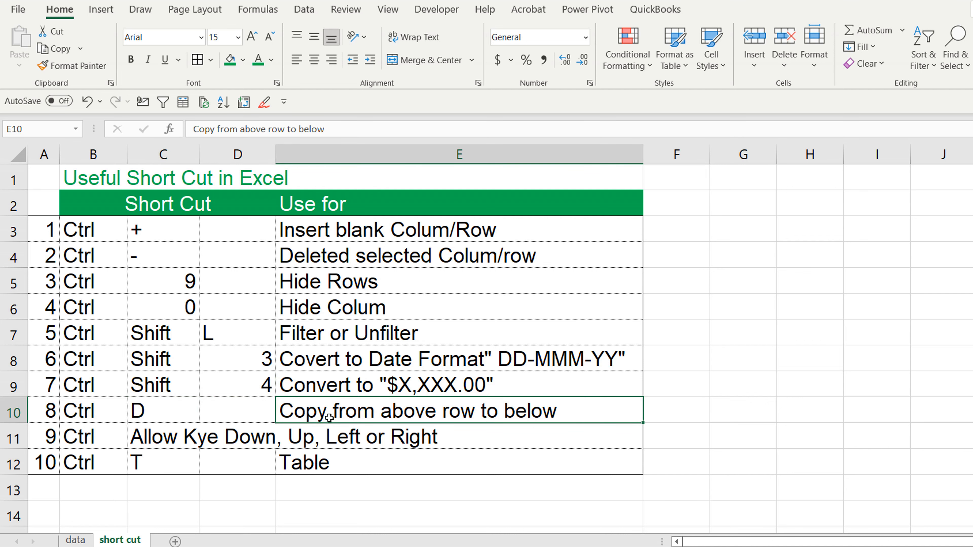
pyautogui.click(91, 485)
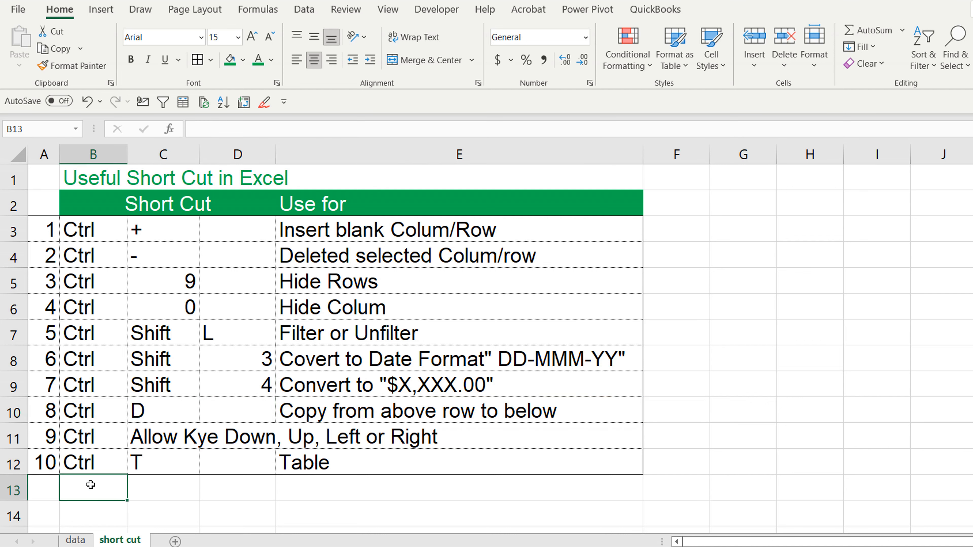
pyautogui.write('Ctrl')
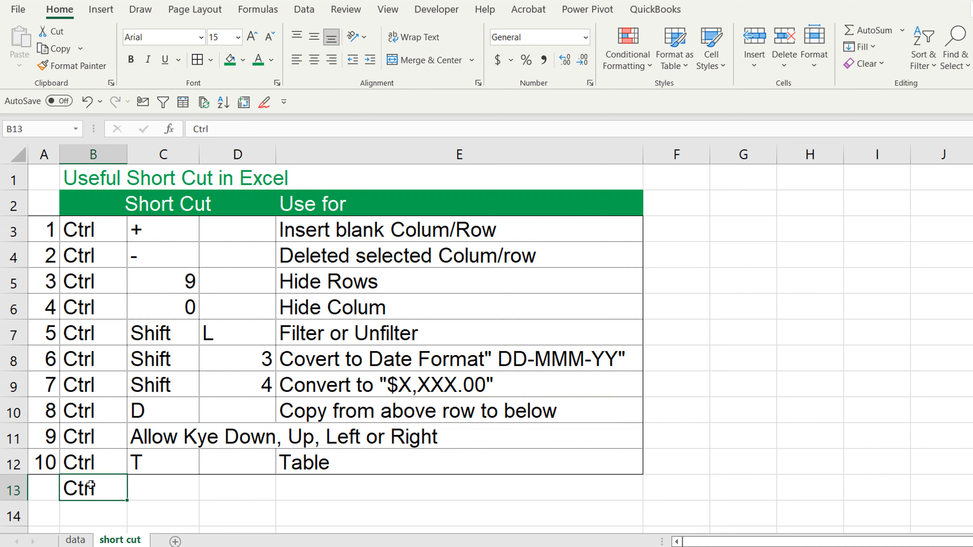
pyautogui.click(141, 487)
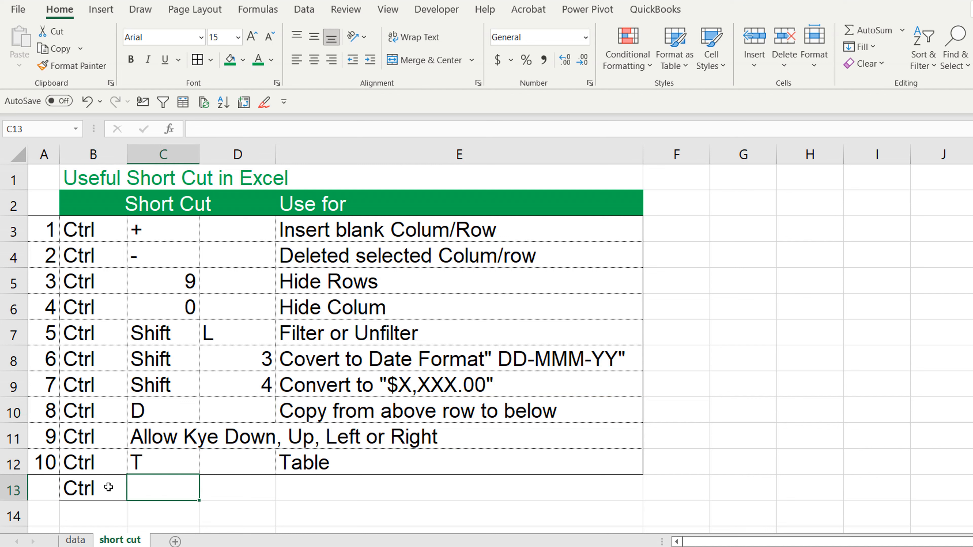
pyautogui.moveTo(169, 487); pyautogui.dragTo(385, 488)
pyautogui.hotkey('ctrl', 'd')
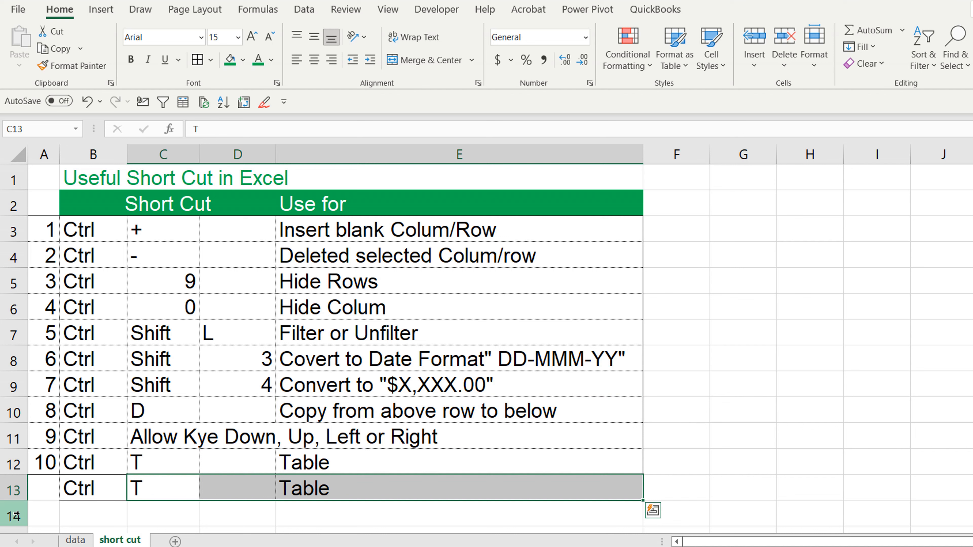
# - Clear the contents of the whole row 13
pyautogui.click(12, 492)
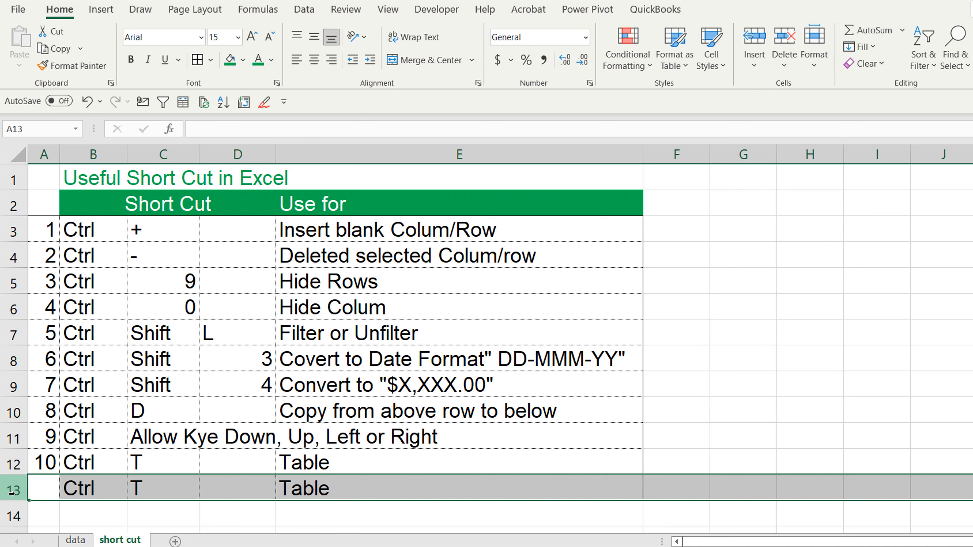
pyautogui.press('Delete')
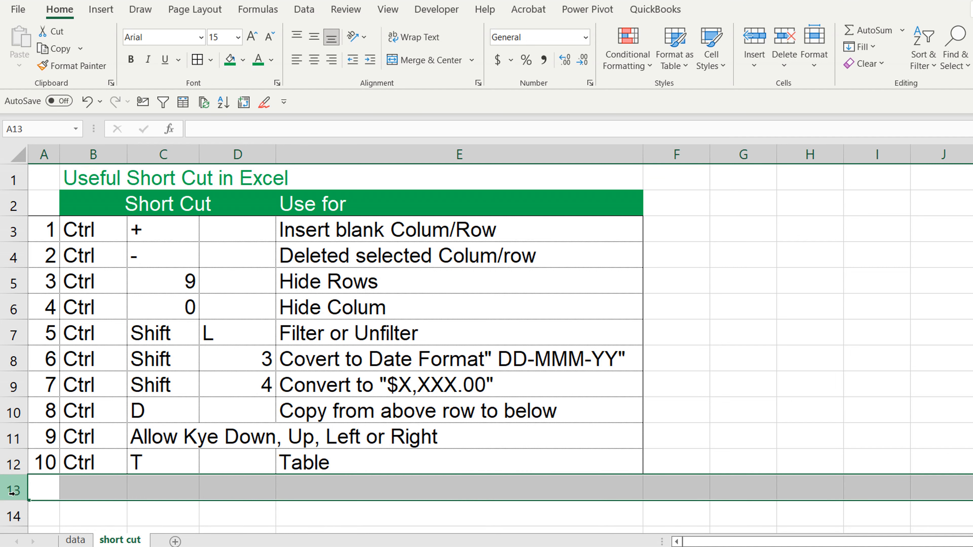
# - Cut the Table shortcut row 12 and insert it above the arrow-key shortcut in row 11
pyautogui.click(134, 431)
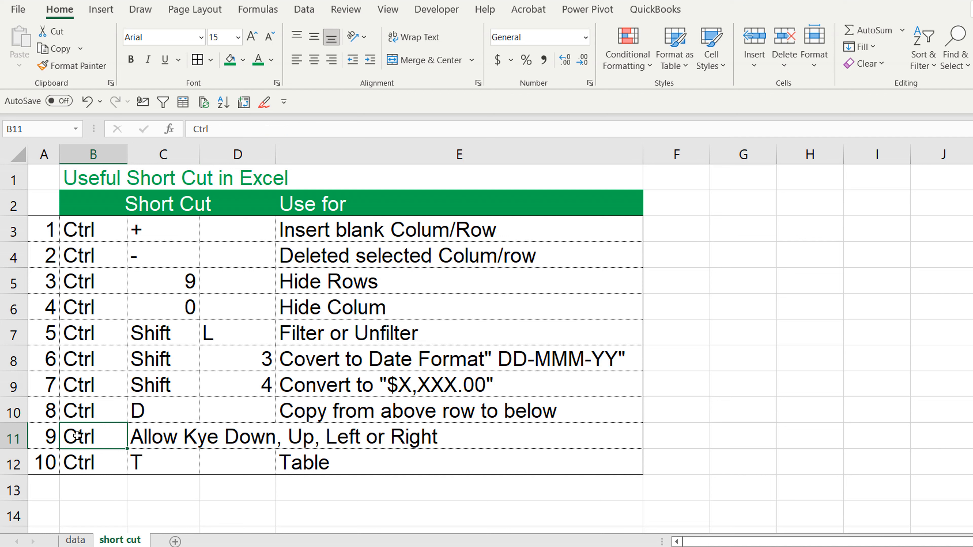
pyautogui.click(71, 464)
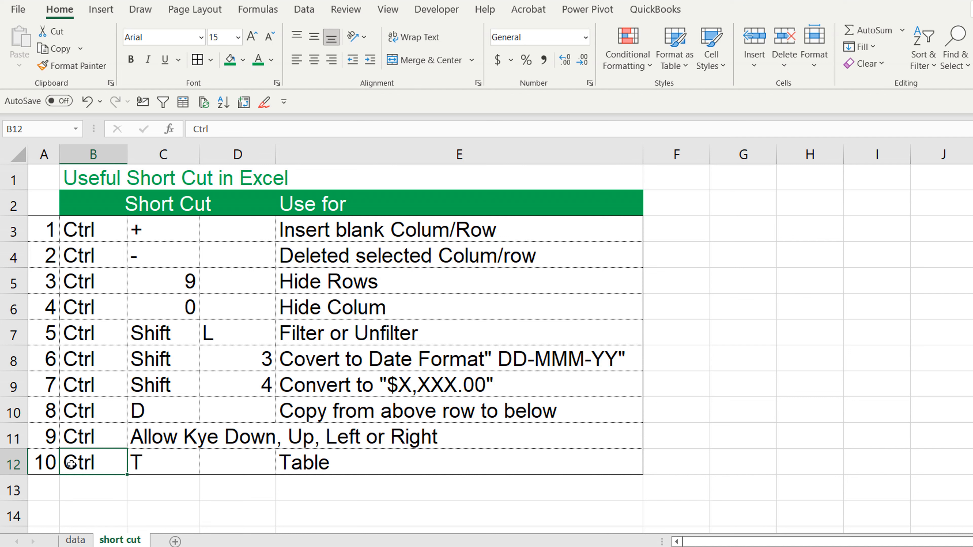
pyautogui.click(23, 464)
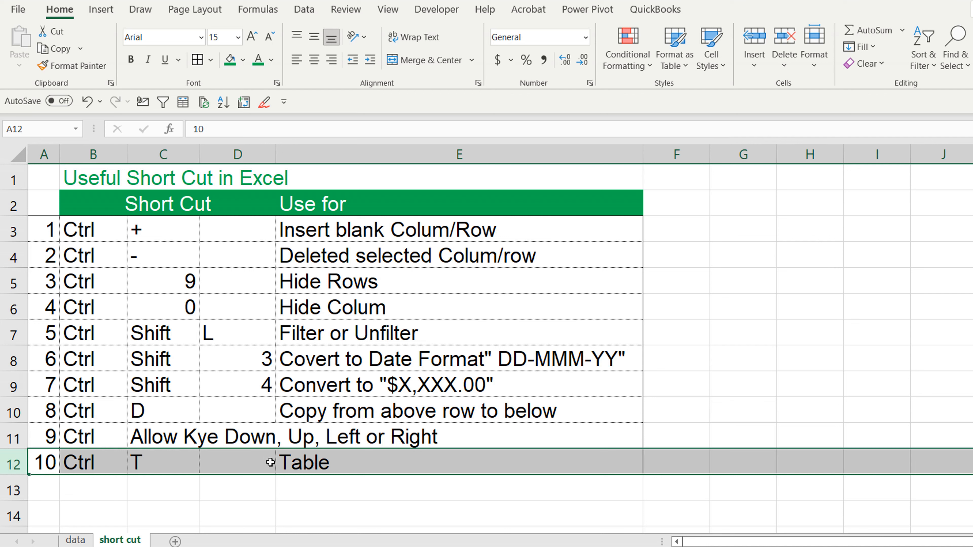
pyautogui.click(10, 438)
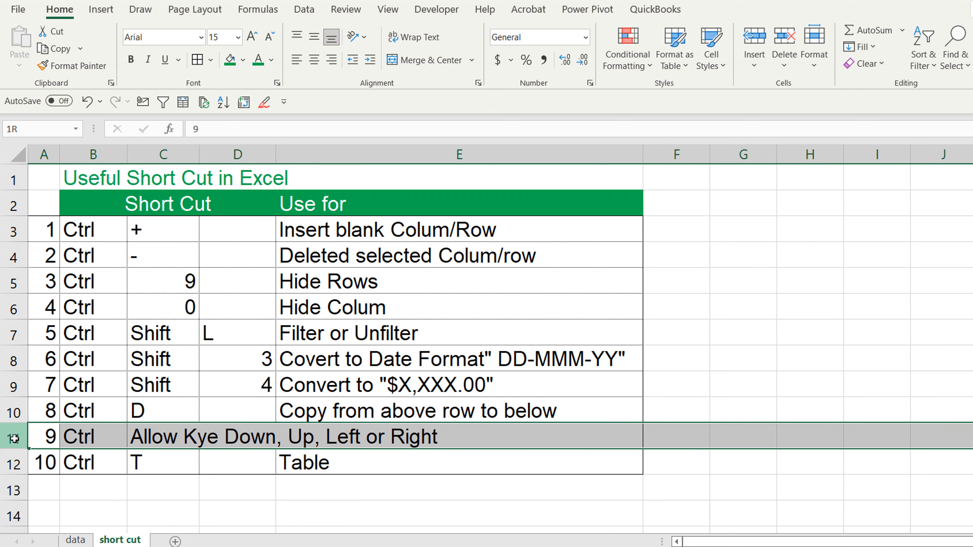
pyautogui.click(8, 463)
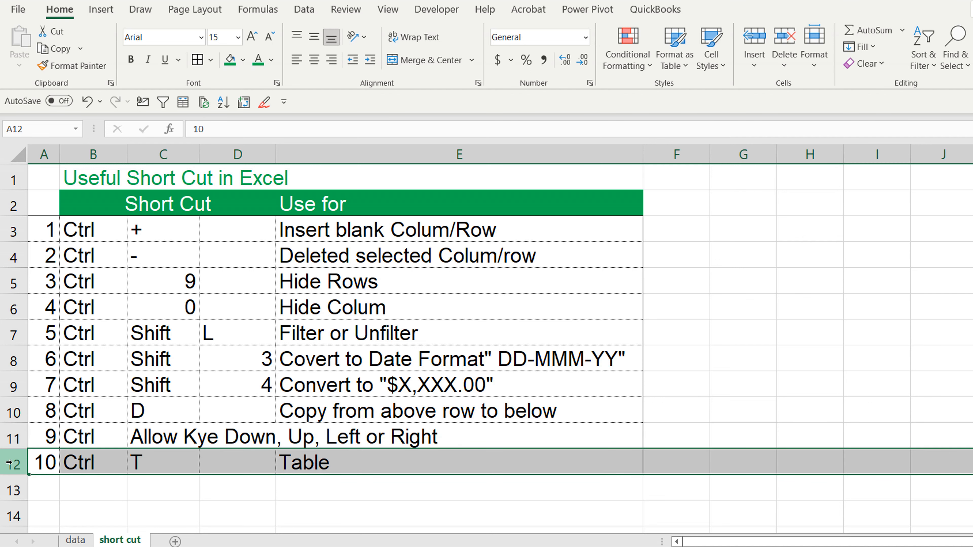
pyautogui.rightClick(10, 463)
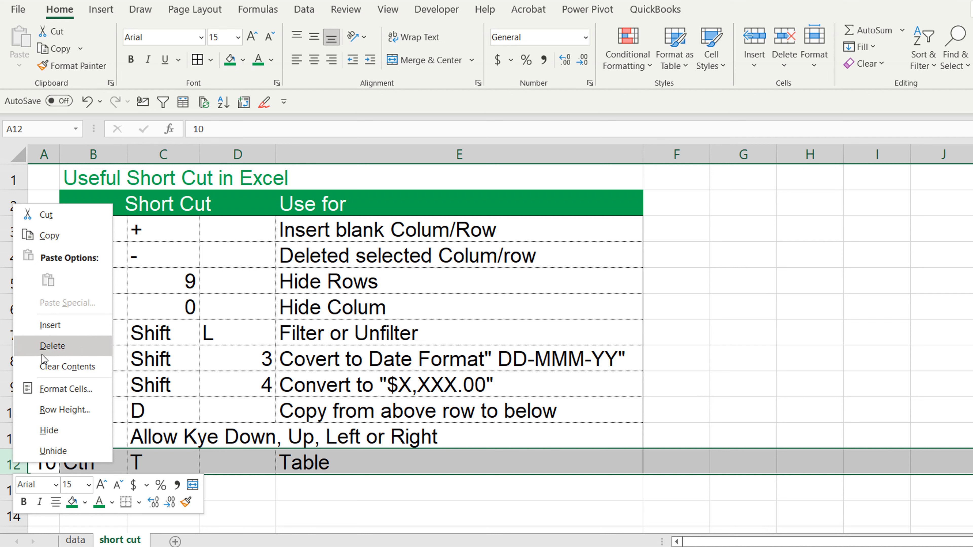
pyautogui.click(46, 215)
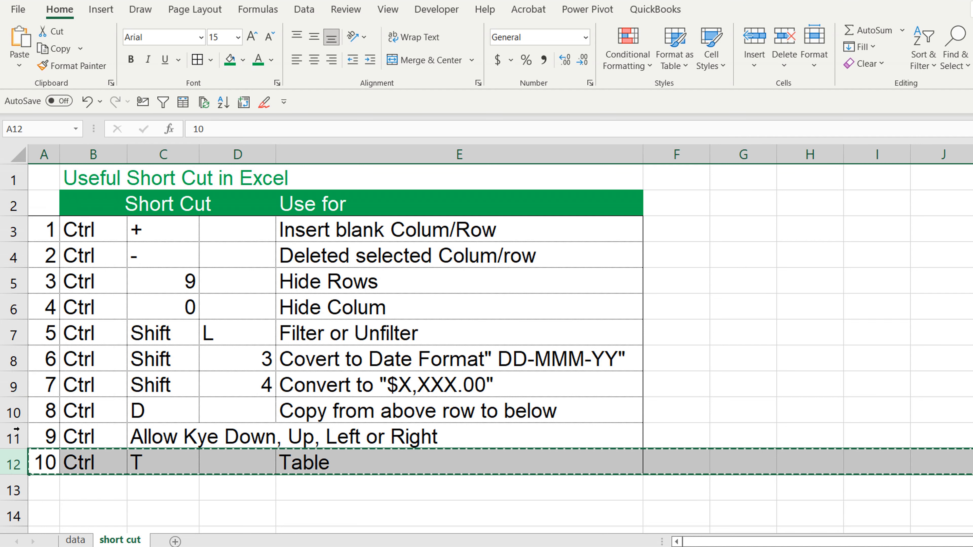
pyautogui.click(15, 438)
pyautogui.rightClick(21, 440)
pyautogui.click(58, 300)
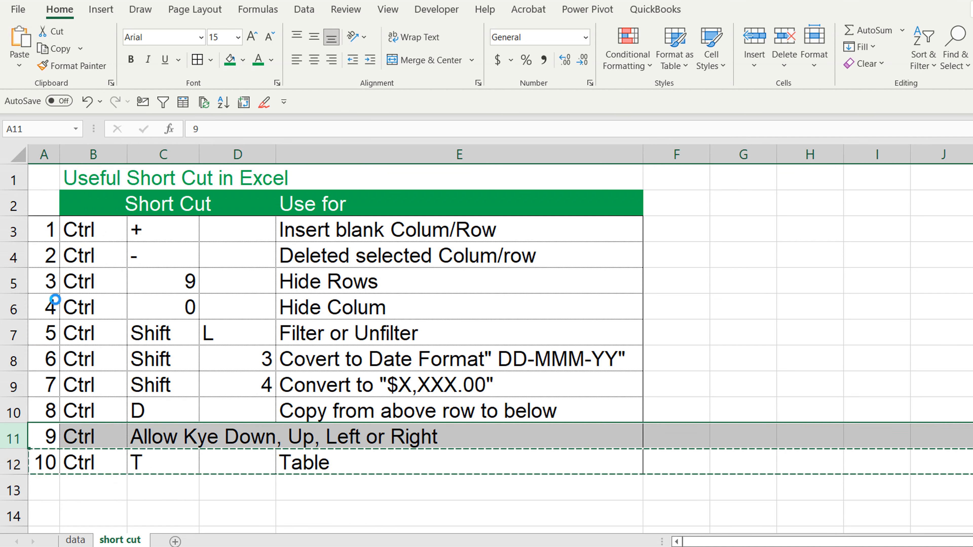
# - Check the Table entry in A11:E11 and the arrow-key entry below it, and undo the row move
pyautogui.moveTo(46, 437); pyautogui.dragTo(386, 432)
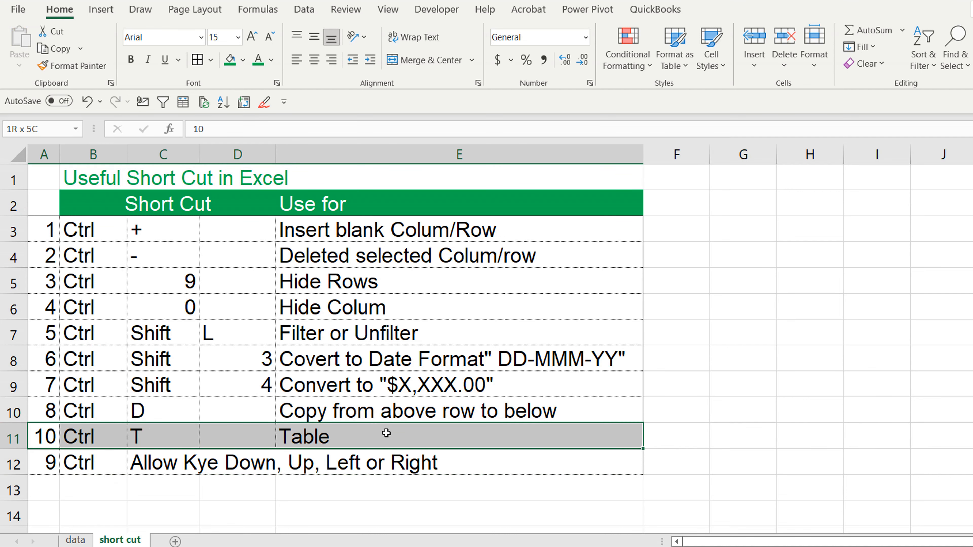
pyautogui.moveTo(386, 432); pyautogui.dragTo(386, 433)
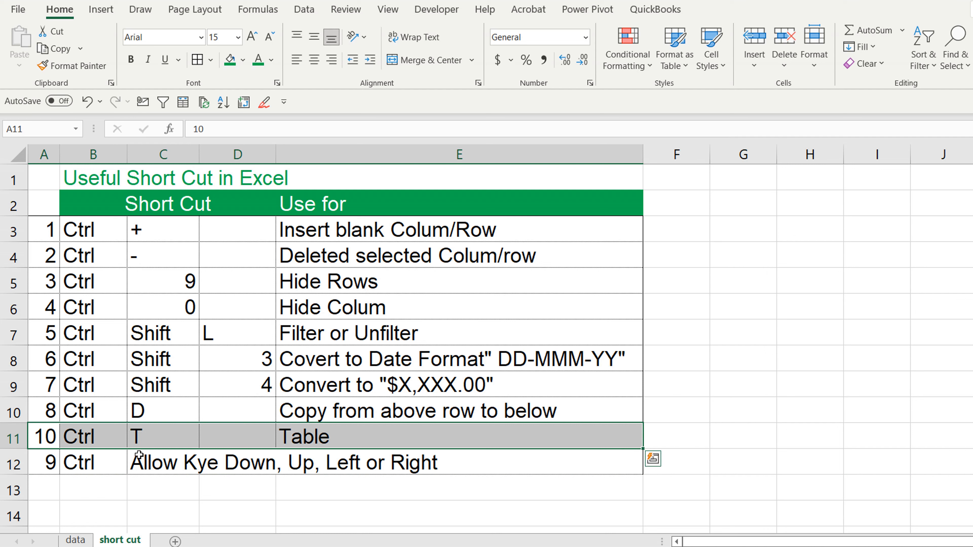
pyautogui.click(82, 464)
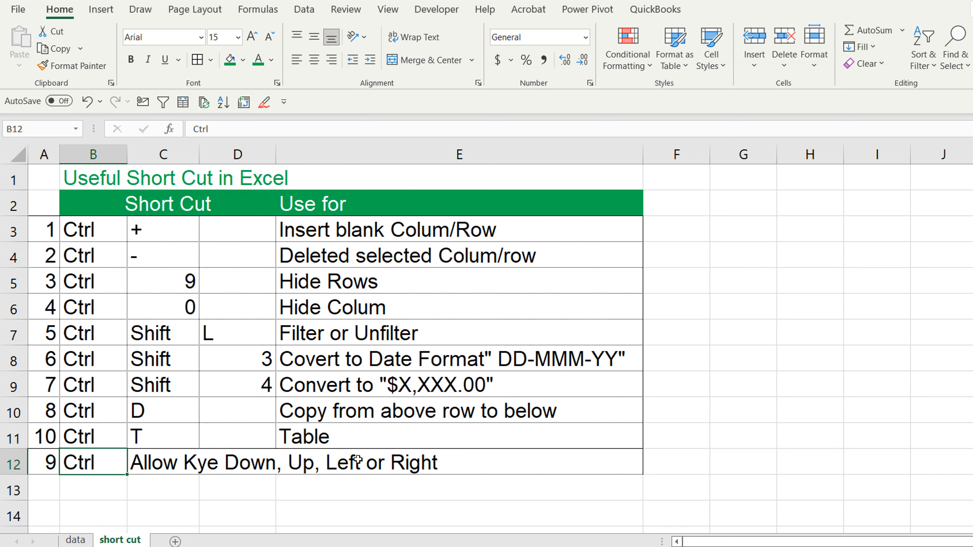
pyautogui.hotkey('ctrl', 'z')
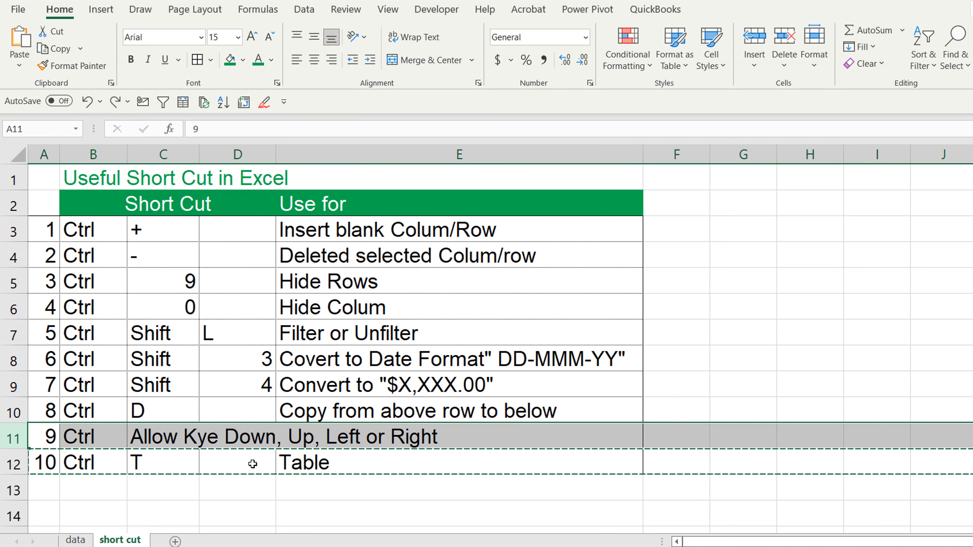
# - Cancel the pending cut of row 12 and insert a blank row above row 11
pyautogui.click(113, 468)
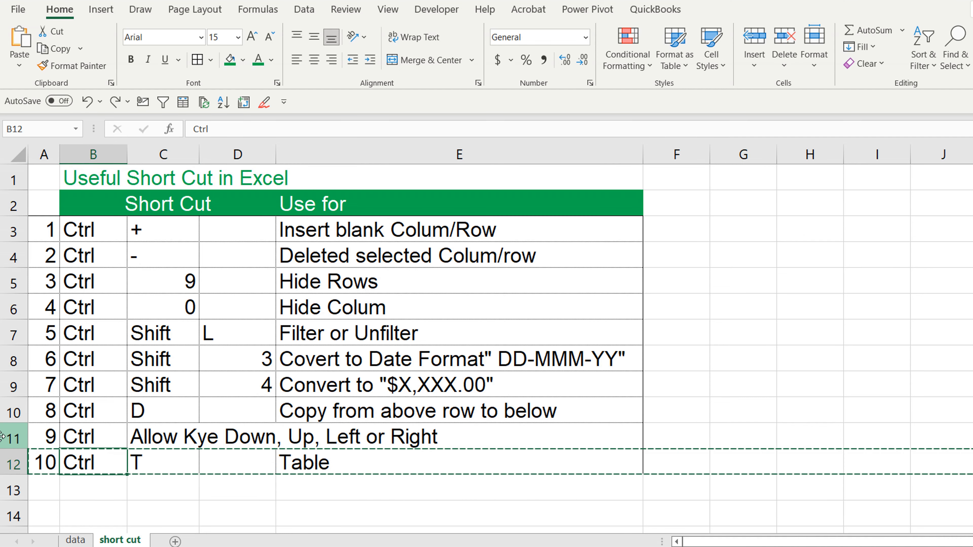
pyautogui.rightClick(17, 439)
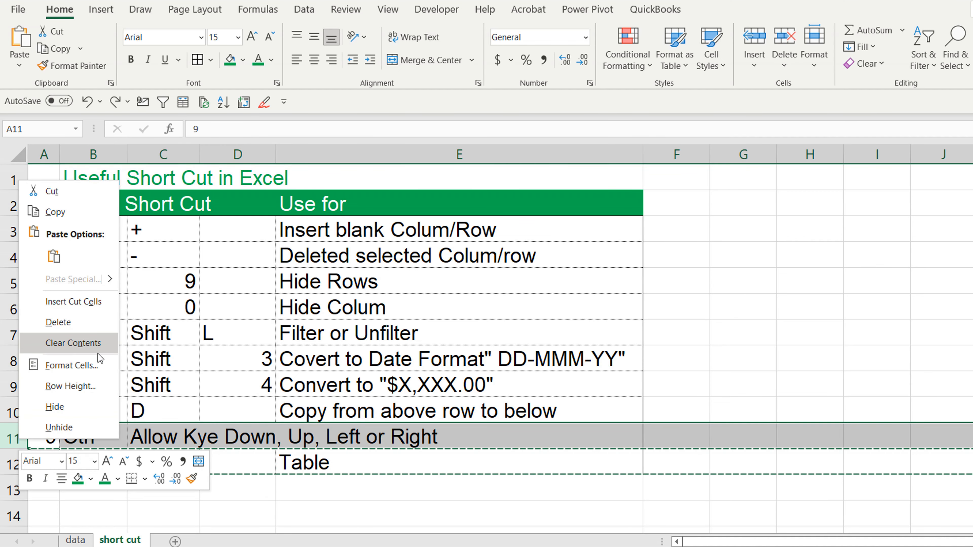
pyautogui.click(323, 360)
pyautogui.press('Escape')
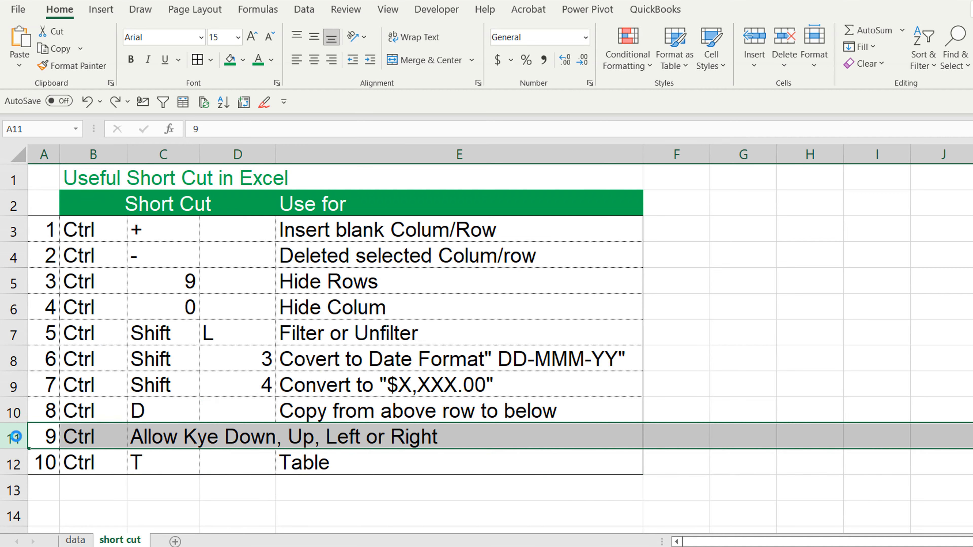
pyautogui.rightClick(15, 437)
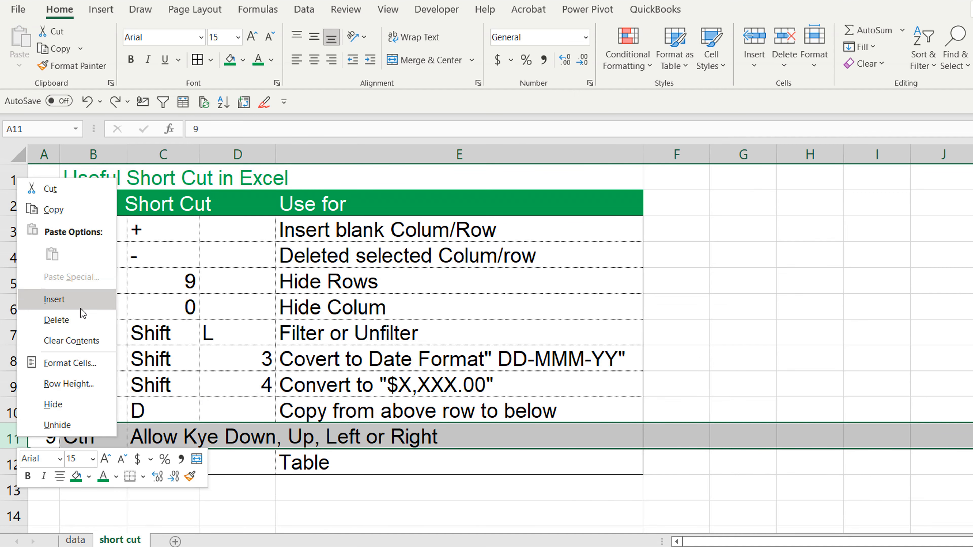
pyautogui.click(76, 302)
# - Move the Table entry from row 13 into row 11, and undo both that move and the row insertion
pyautogui.click(13, 489)
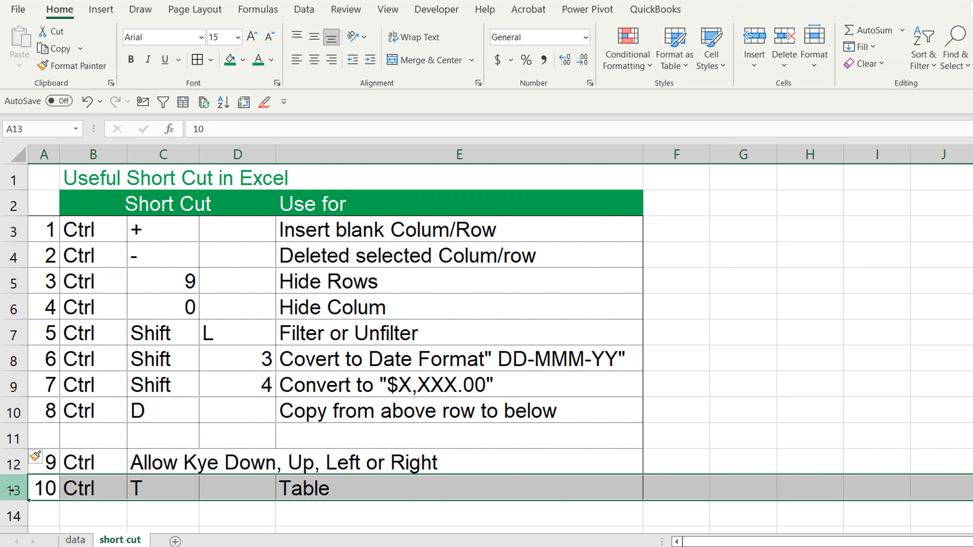
pyautogui.moveTo(14, 489); pyautogui.dragTo(12, 436)
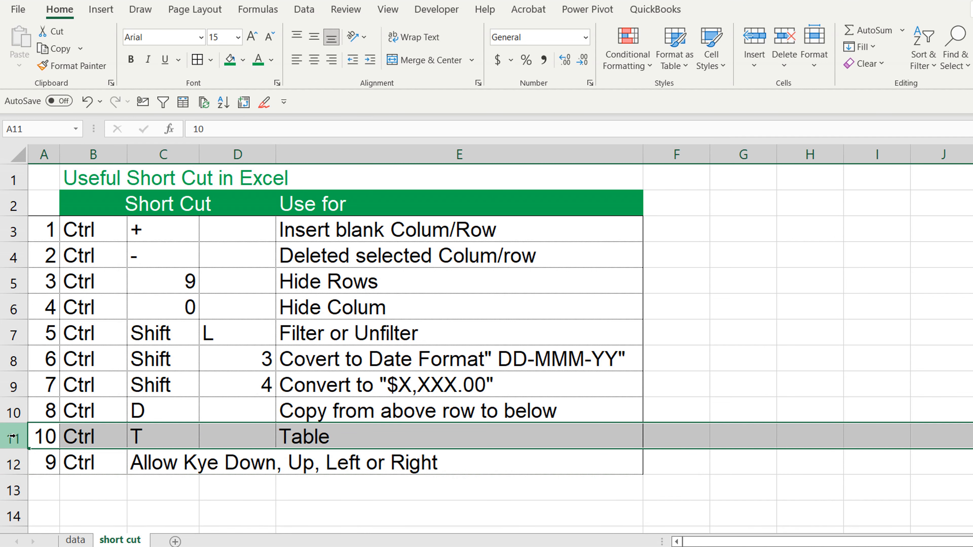
pyautogui.hotkey('ctrl', 'z')
pyautogui.hotkey('ctrl', 'z')
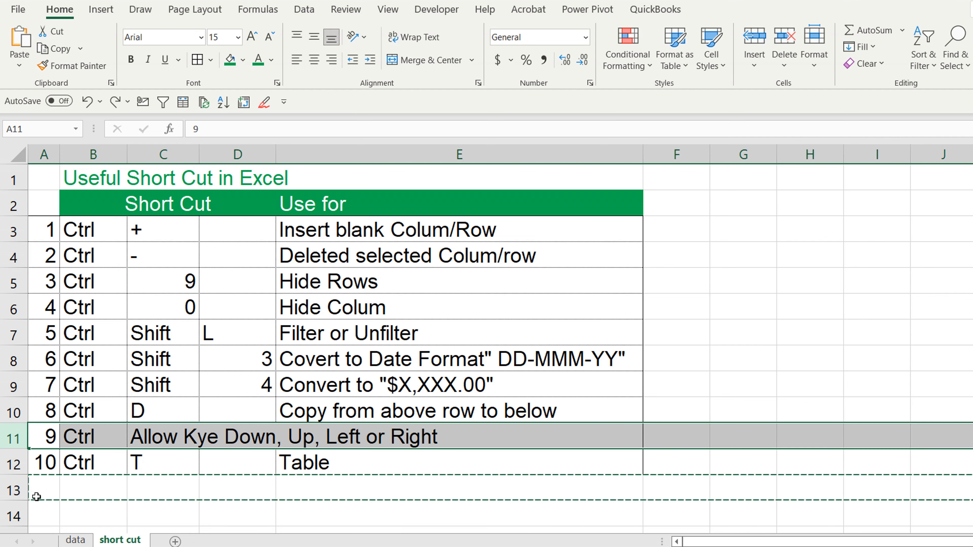
# - Reorder the list by cutting the Table row 12 and inserting the cut cells above row 11
pyautogui.click(19, 462)
pyautogui.rightClick(20, 462)
pyautogui.click(57, 211)
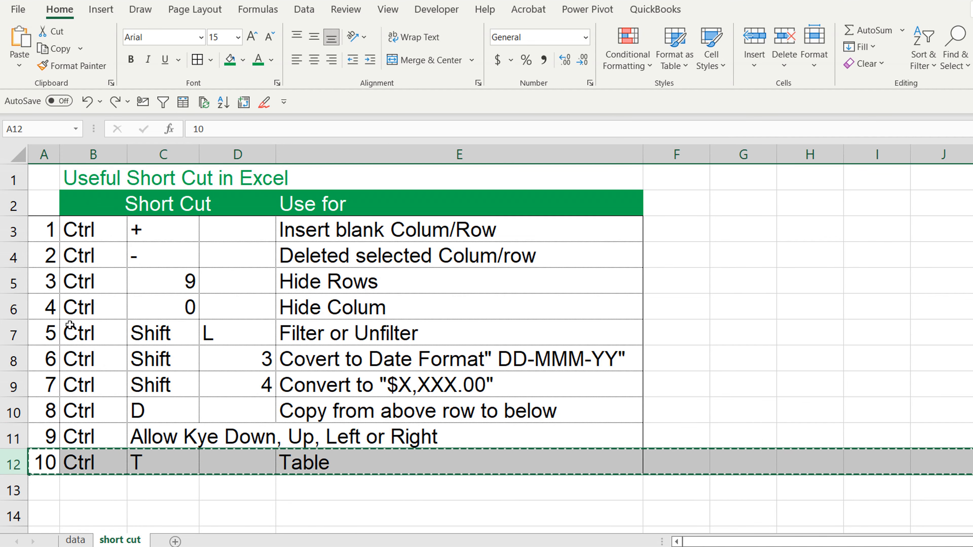
pyautogui.click(16, 437)
pyautogui.rightClick(16, 436)
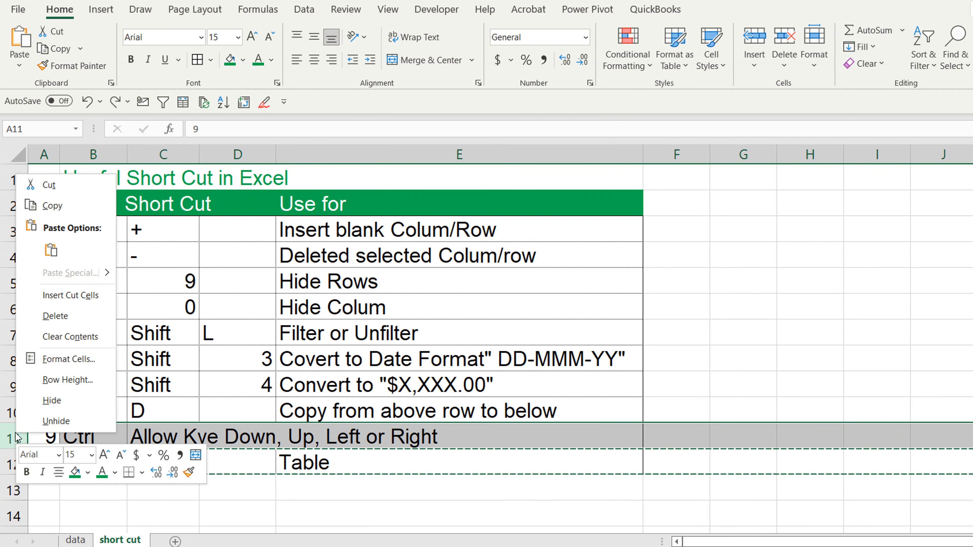
pyautogui.click(78, 295)
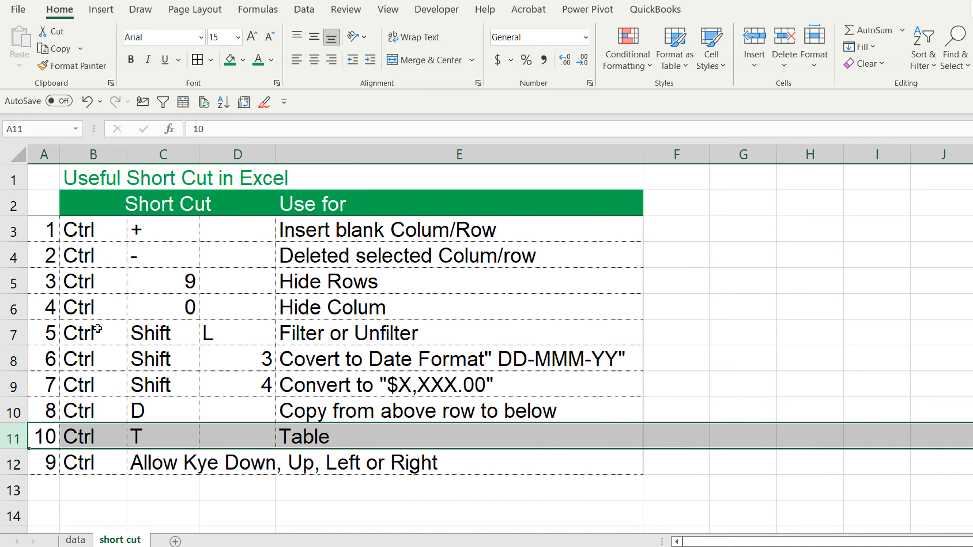
pyautogui.click(171, 349)
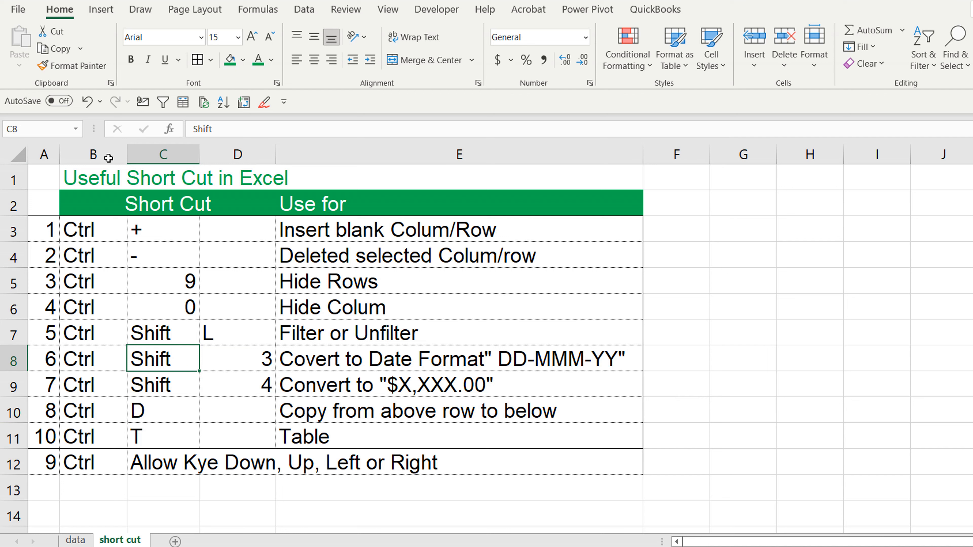